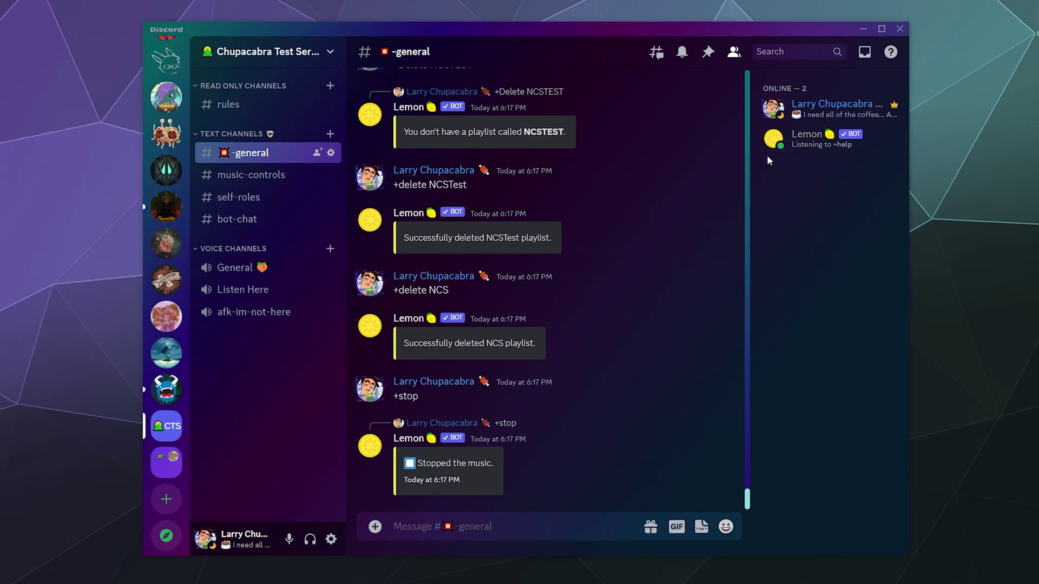
Step: View the Lemon bot's profile, and kick the bot from the server without giving a reason
click(810, 147)
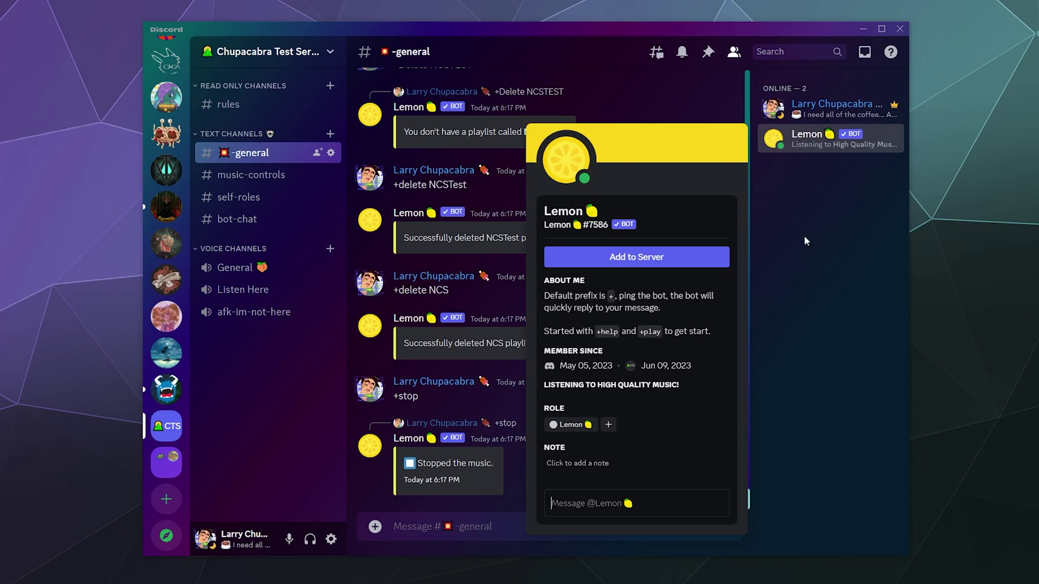
click(265, 368)
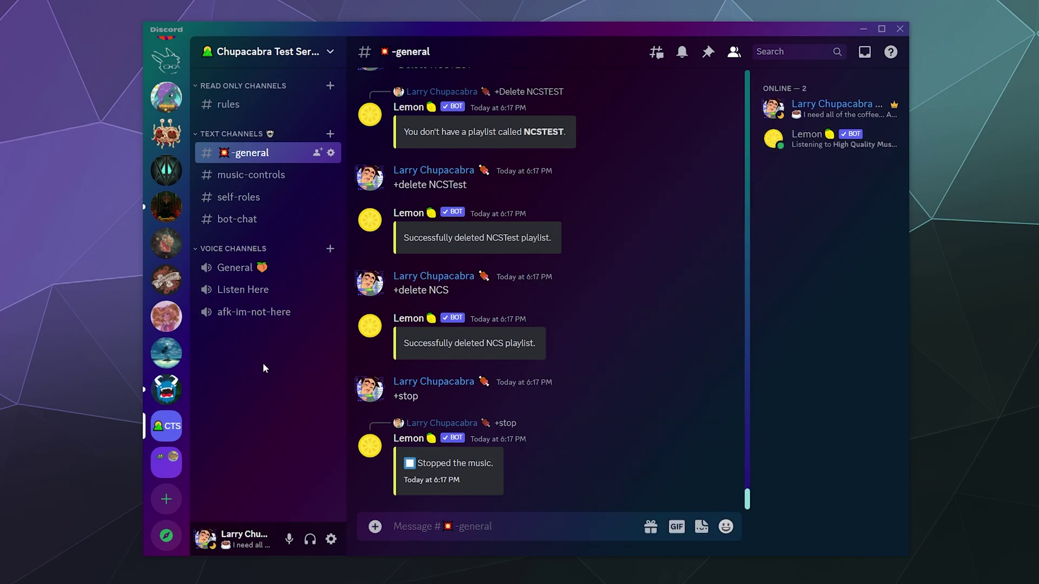
right_click(806, 152)
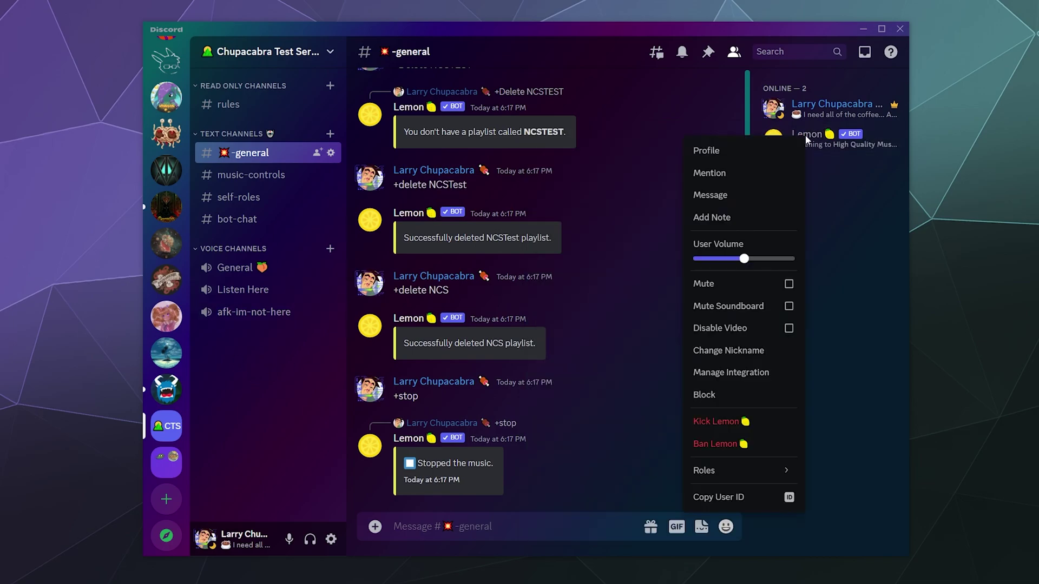
click(729, 429)
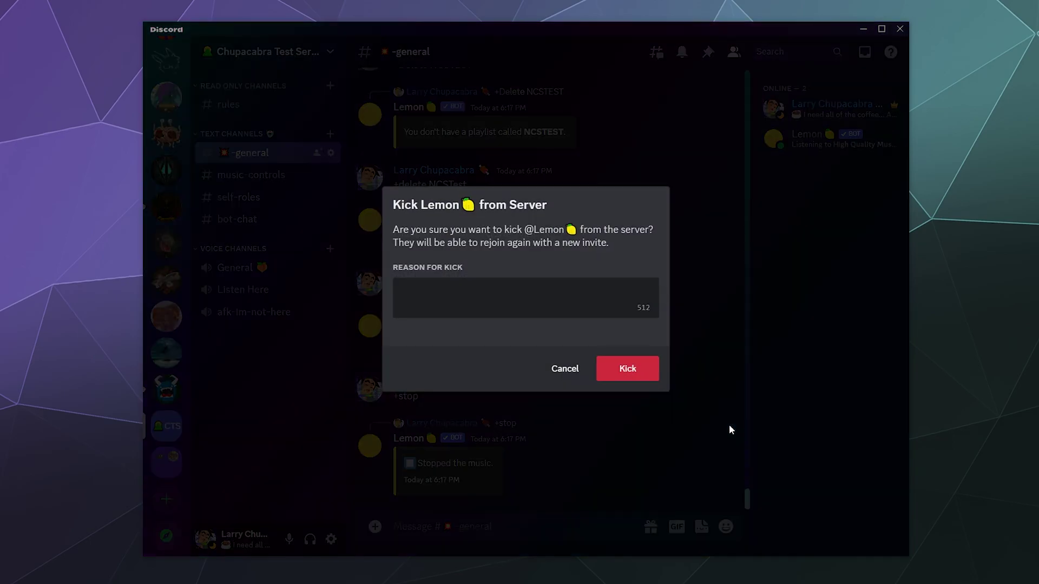
click(639, 373)
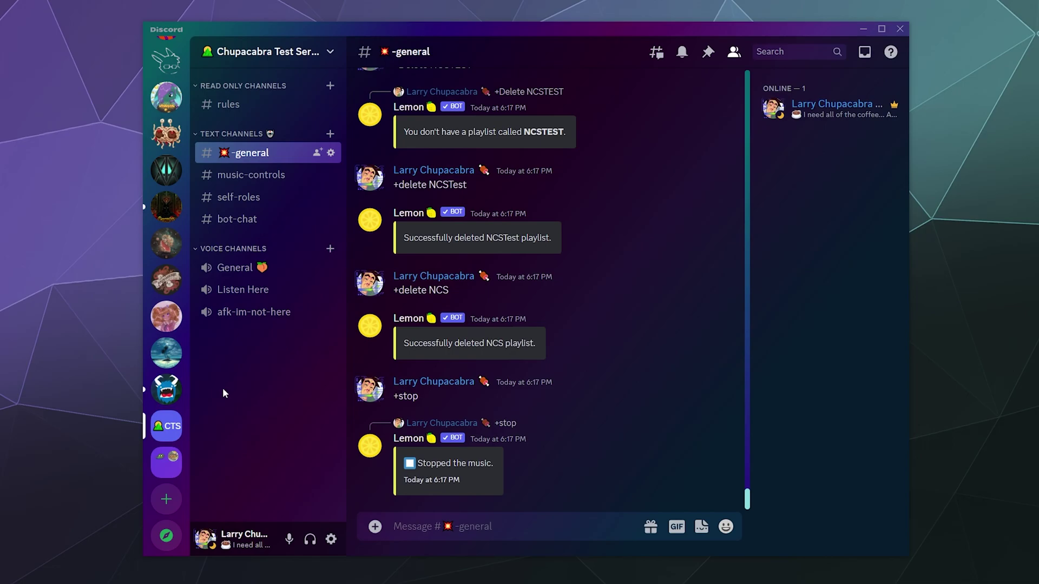
Step: Open the App Directory from the server settings and search it for "Lemon"
click(312, 54)
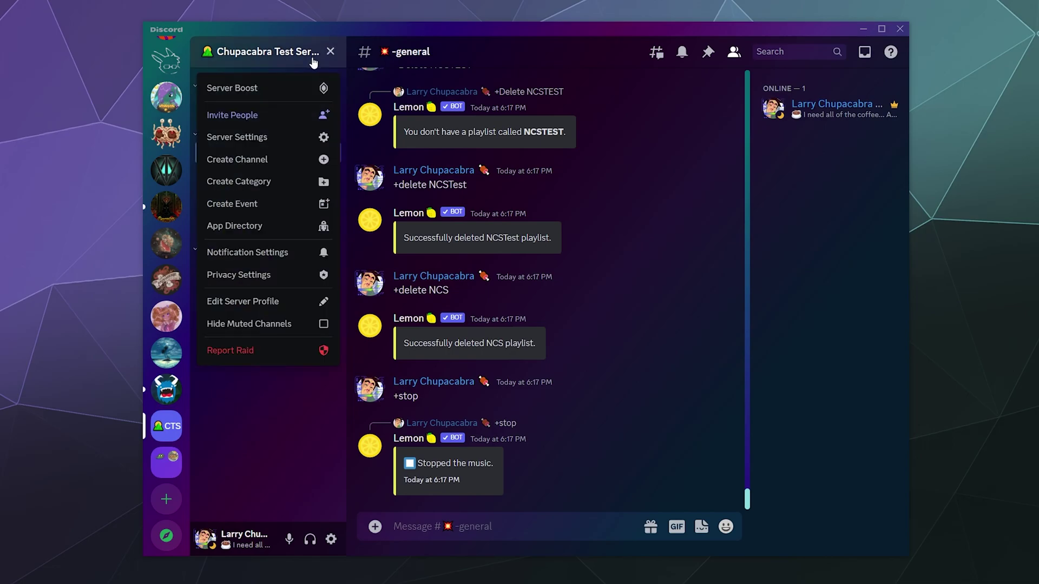
click(246, 135)
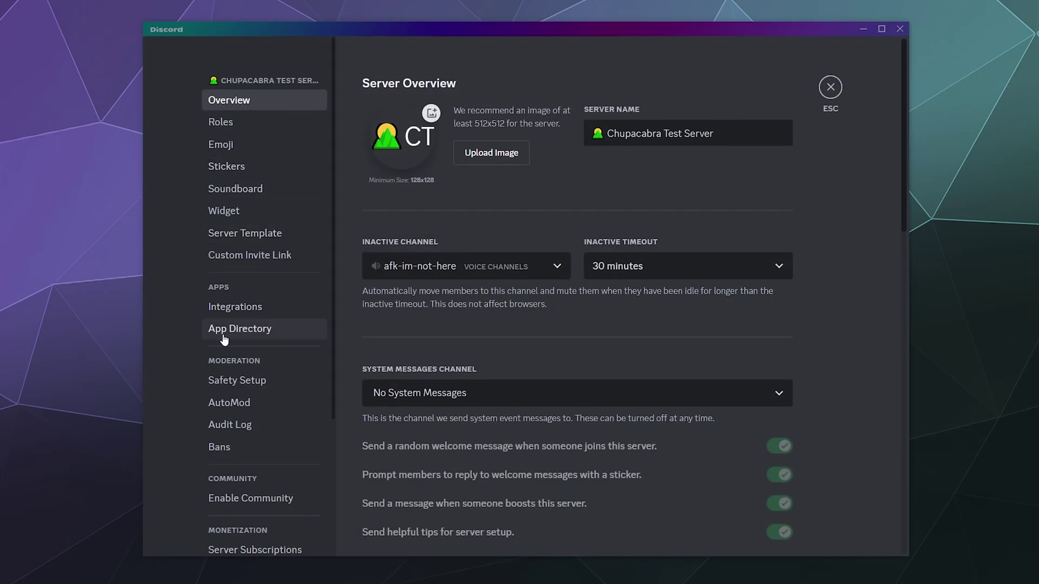
click(223, 339)
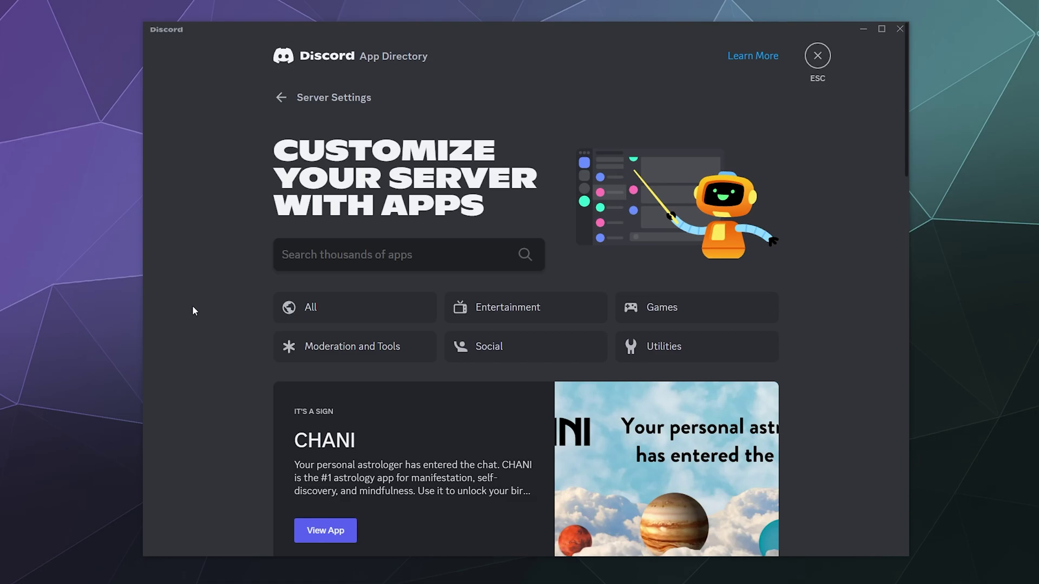
click(283, 255)
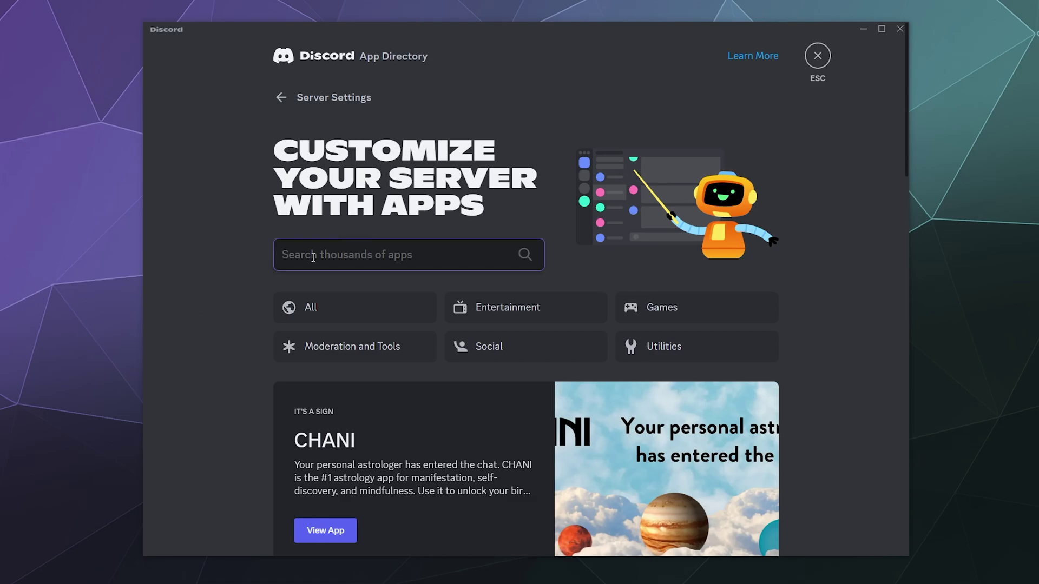
text(Lemon)
key(Return)
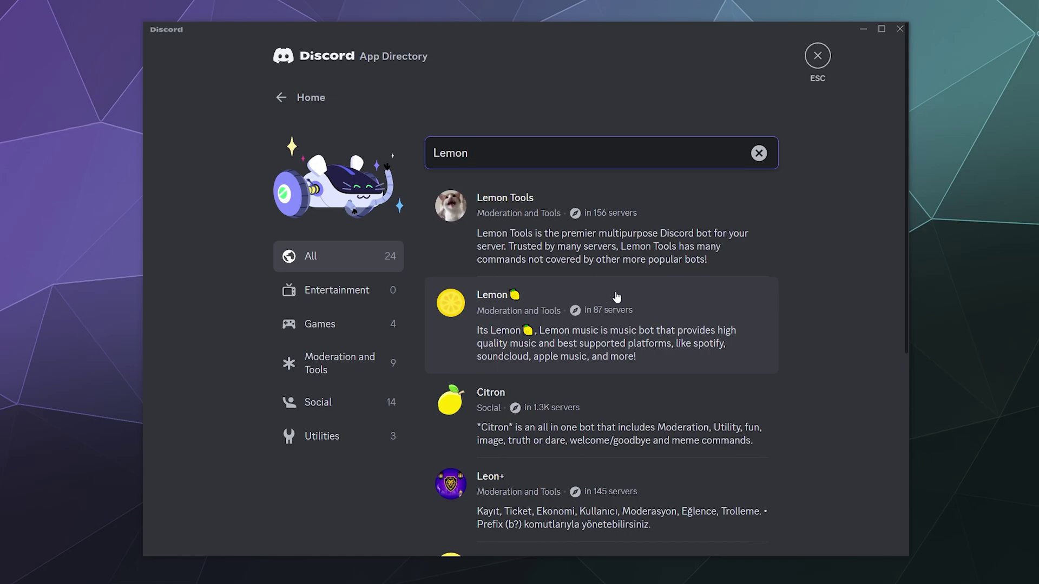
Step: Add the Lemon music bot from the search results to Chupacabra Test Server, authorize it and return to the server
scroll(560, 272, down, 6)
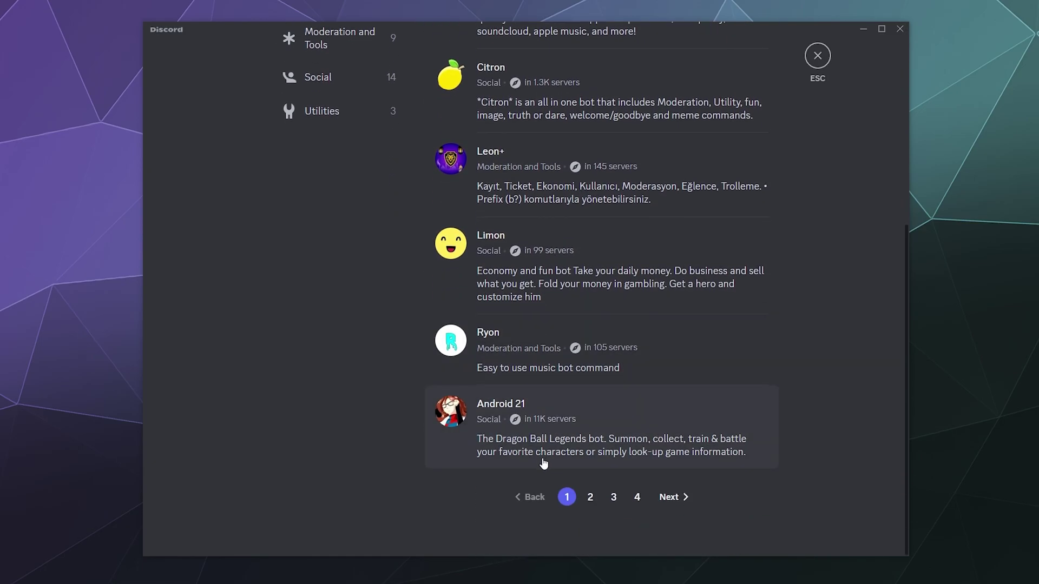
scroll(591, 317, up, 6)
click(696, 302)
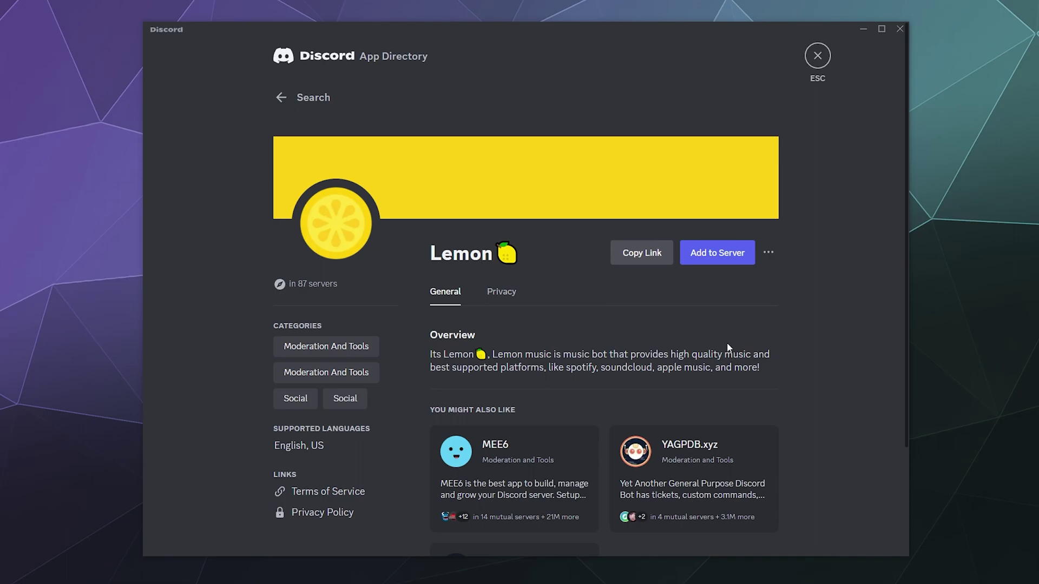
click(719, 265)
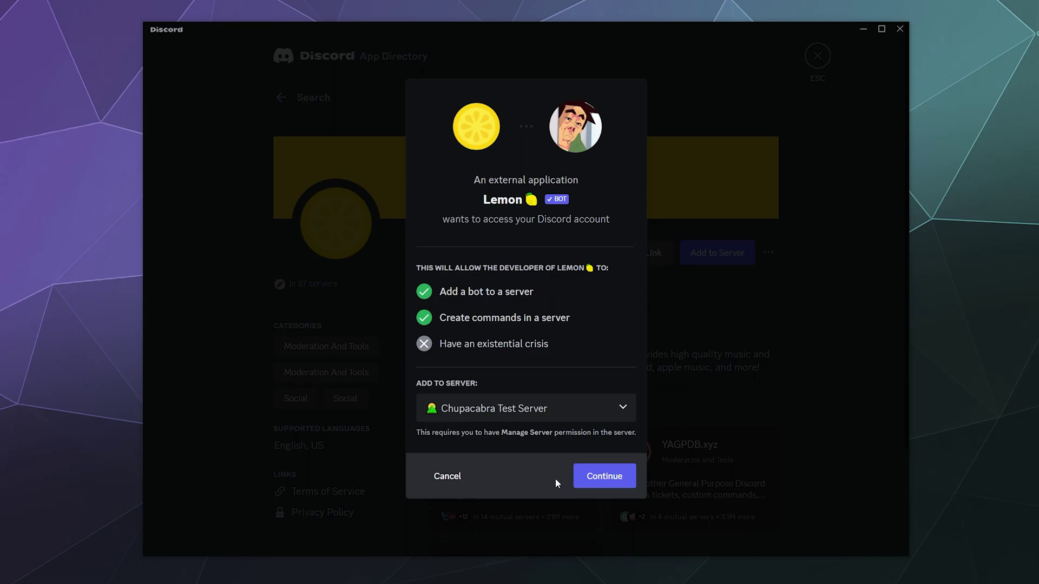
click(601, 478)
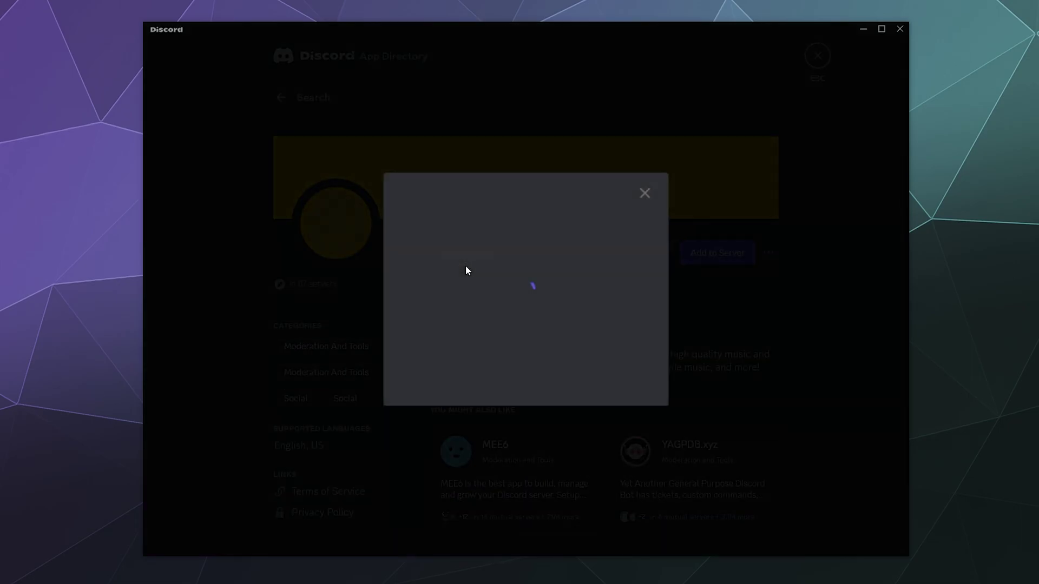
click(447, 351)
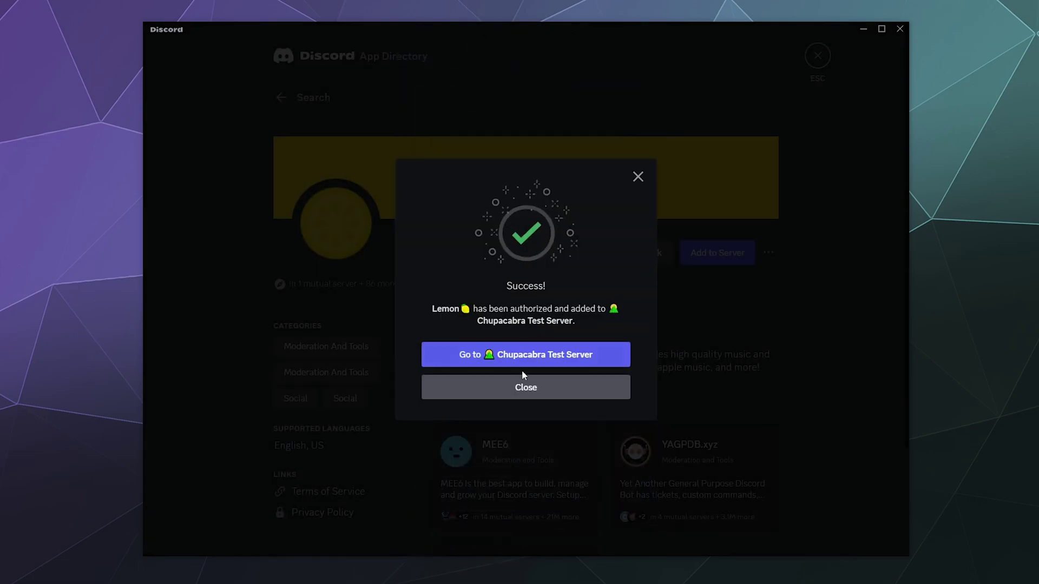
click(448, 363)
click(831, 89)
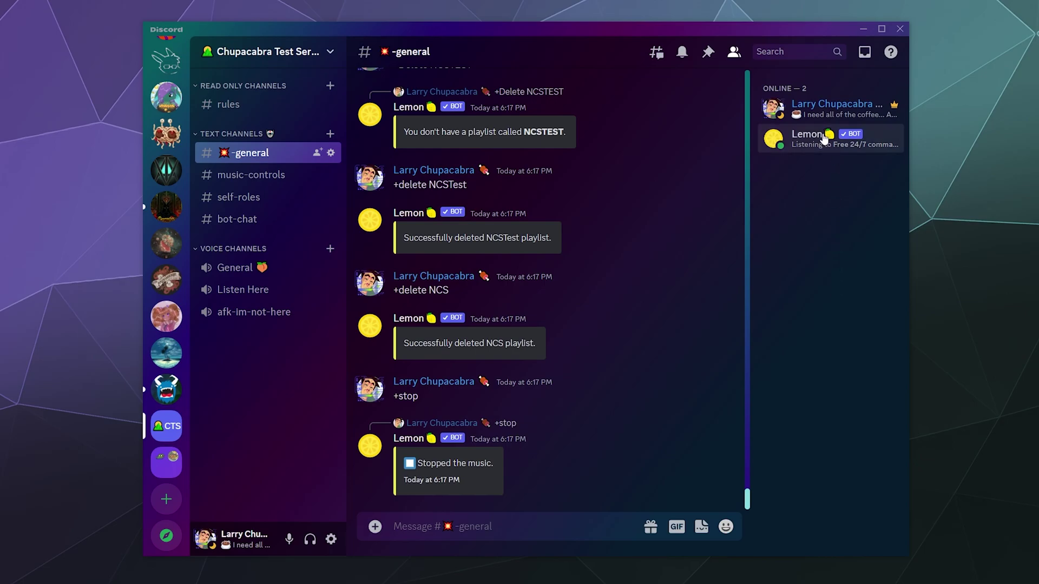
Step: Send +help in the general channel and pick the all-commands page in the Lemon bot's reply
click(557, 533)
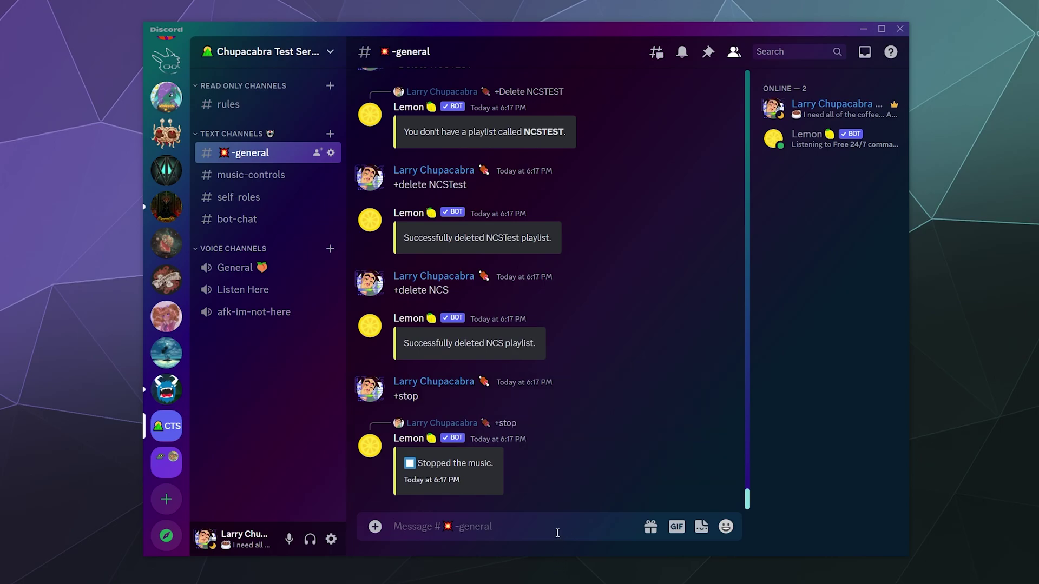
text(+help)
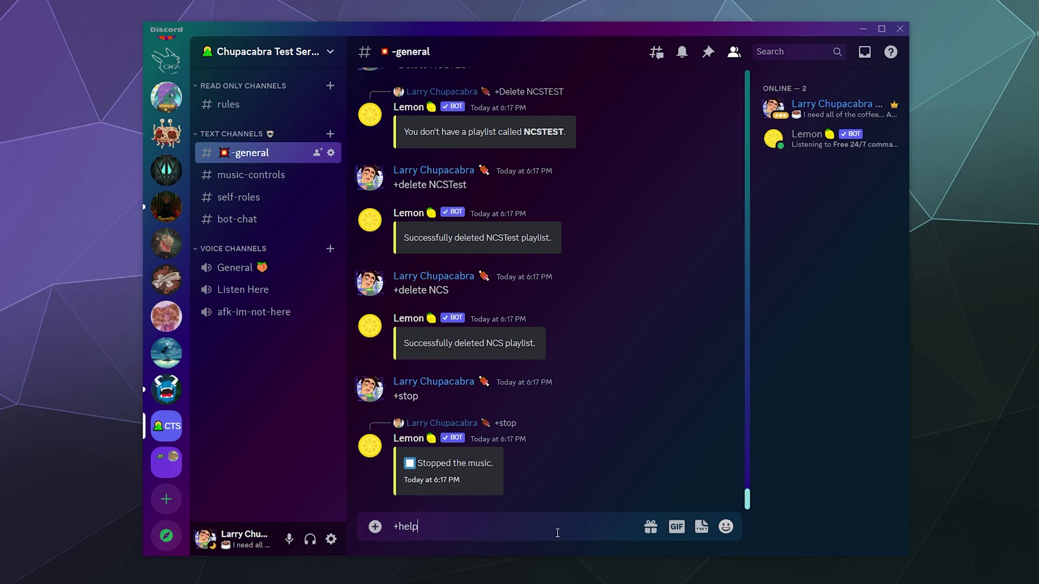
key(Return)
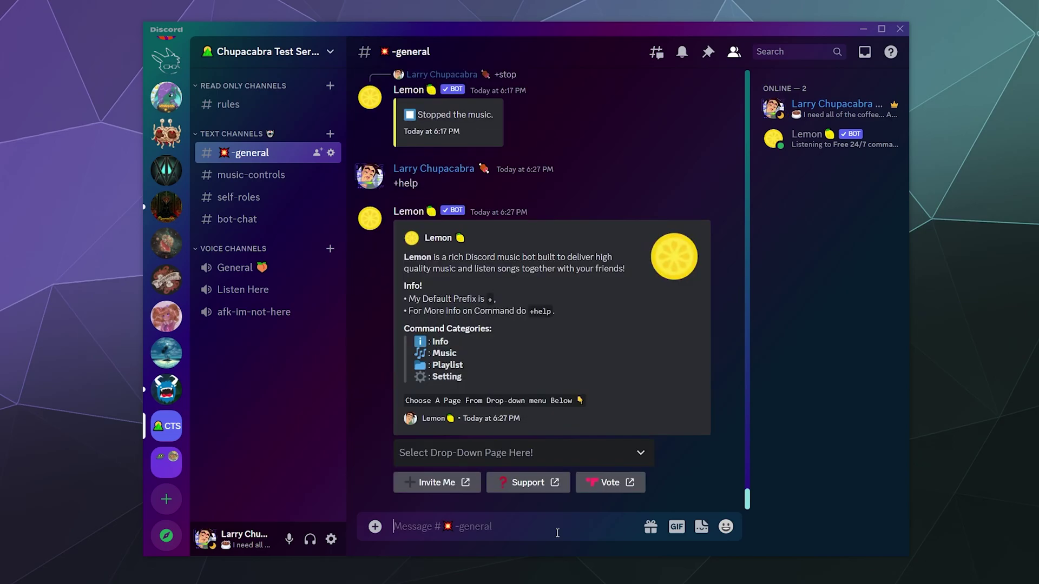
click(547, 462)
click(447, 415)
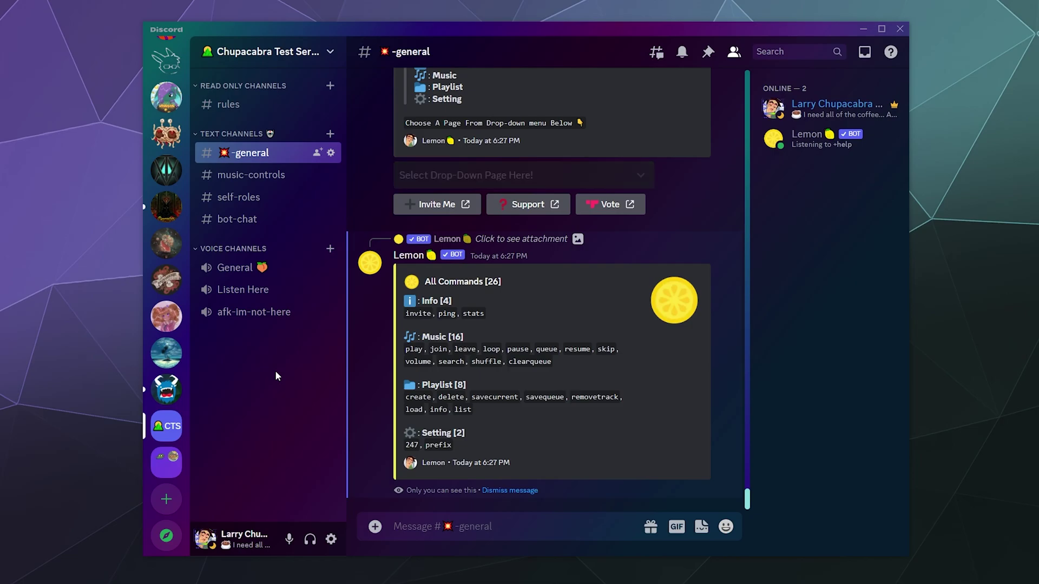
Step: Examine the Lemon bot's help message and its list of info, music, playlist and setting commands
scroll(375, 380, up, 5)
scroll(499, 307, down, 5)
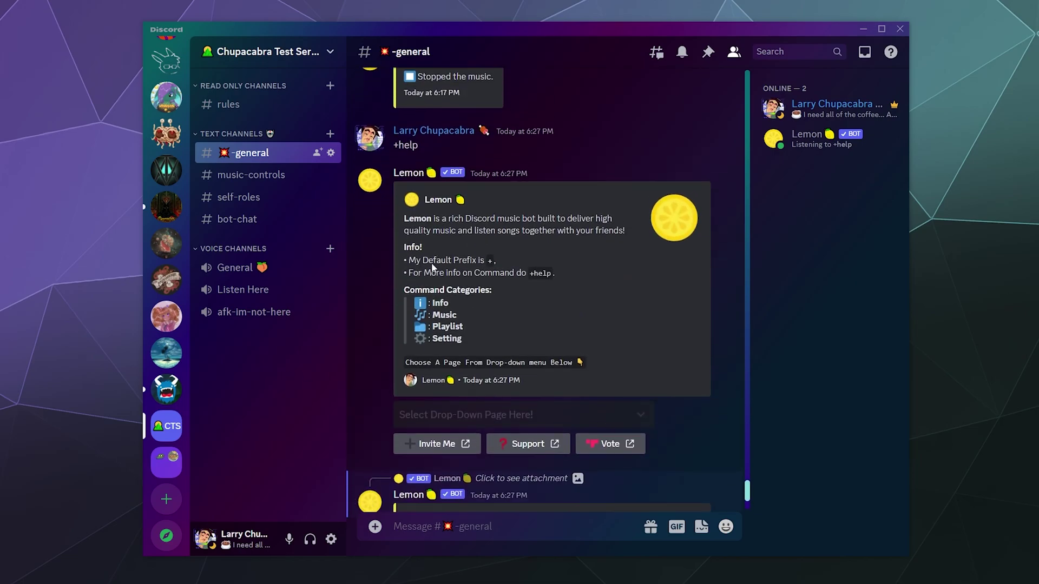
scroll(435, 414, up, 4)
scroll(478, 255, down, 5)
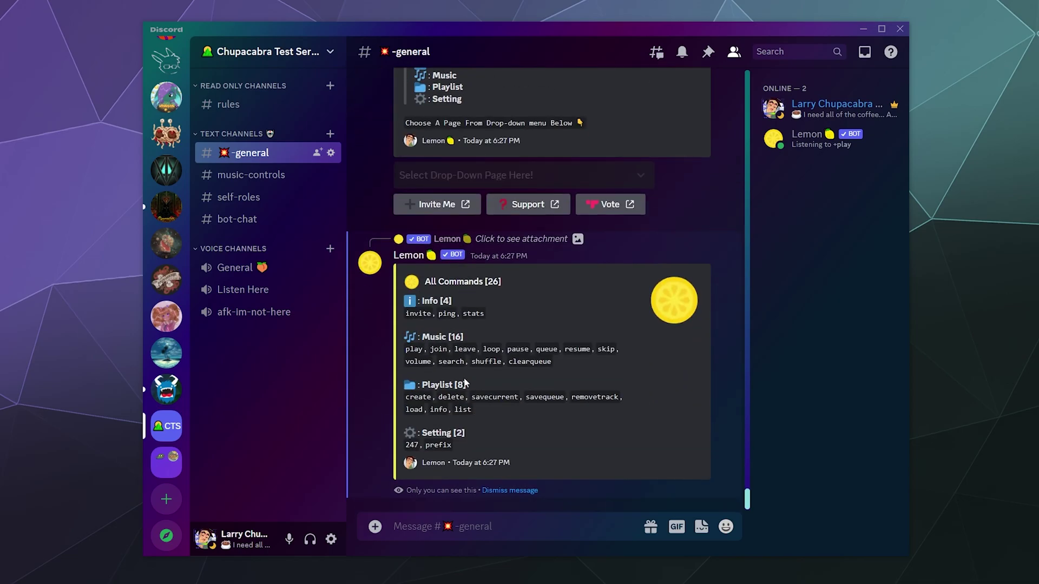
scroll(452, 335, up, 5)
scroll(427, 281, down, 5)
mouse_move(427, 279)
scroll(541, 343, up, 5)
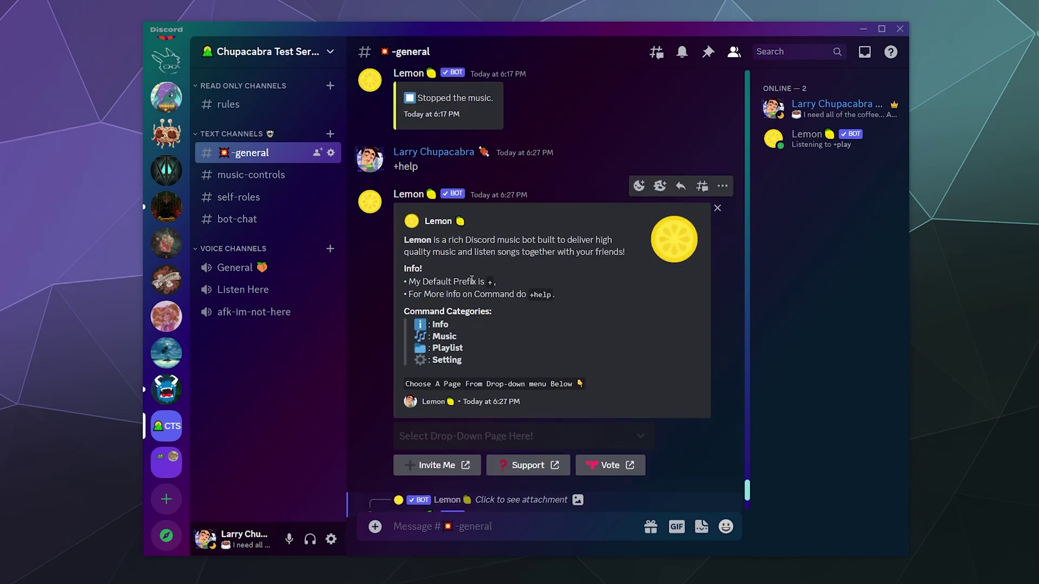
scroll(541, 316, down, 3)
scroll(540, 327, up, 5)
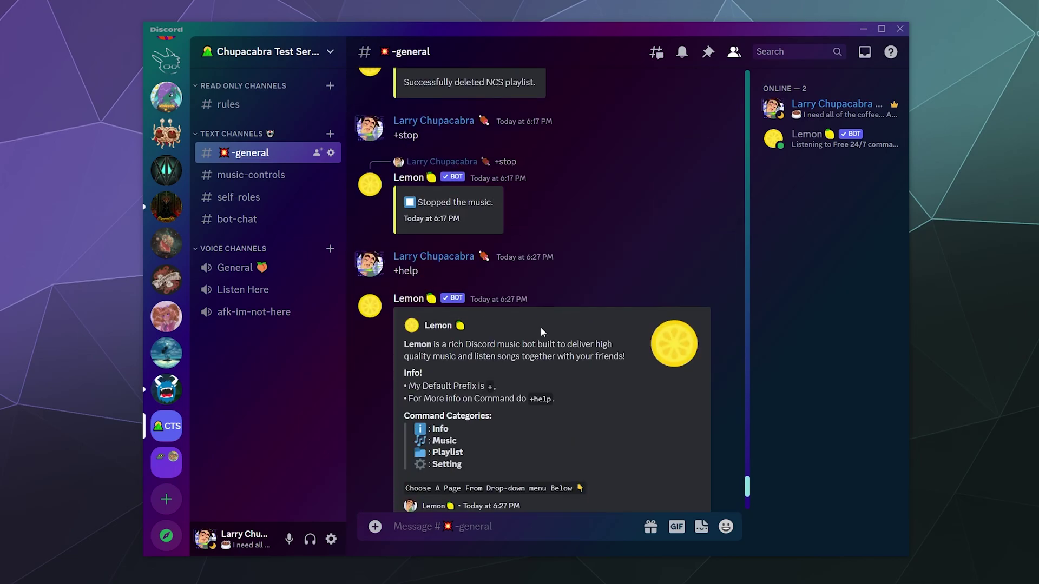
scroll(487, 405, down, 7)
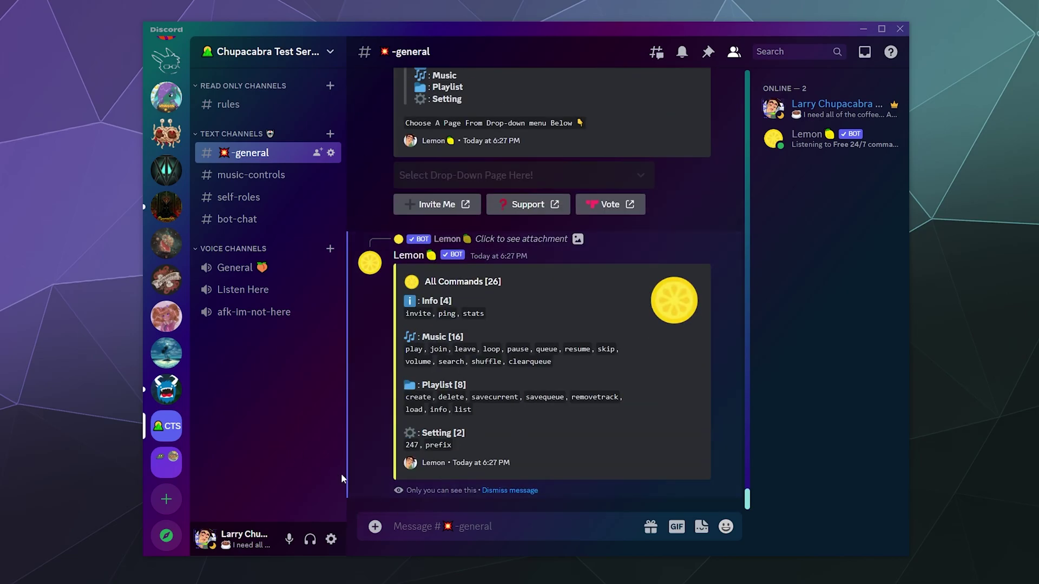
Step: Join the Listen Here voice channel and send the +ping and +stats commands in the general channel
click(244, 290)
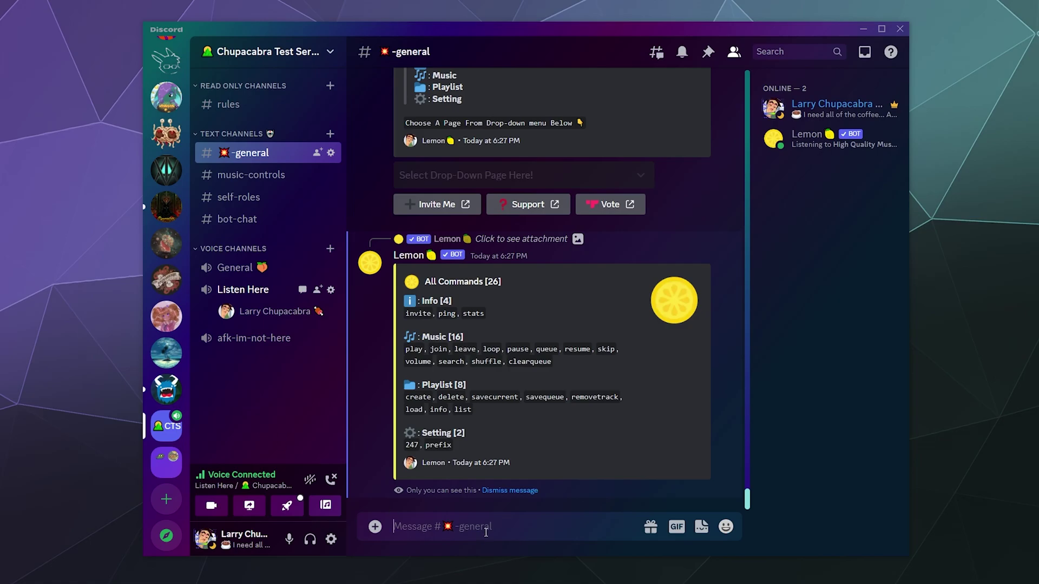
text(+ping)
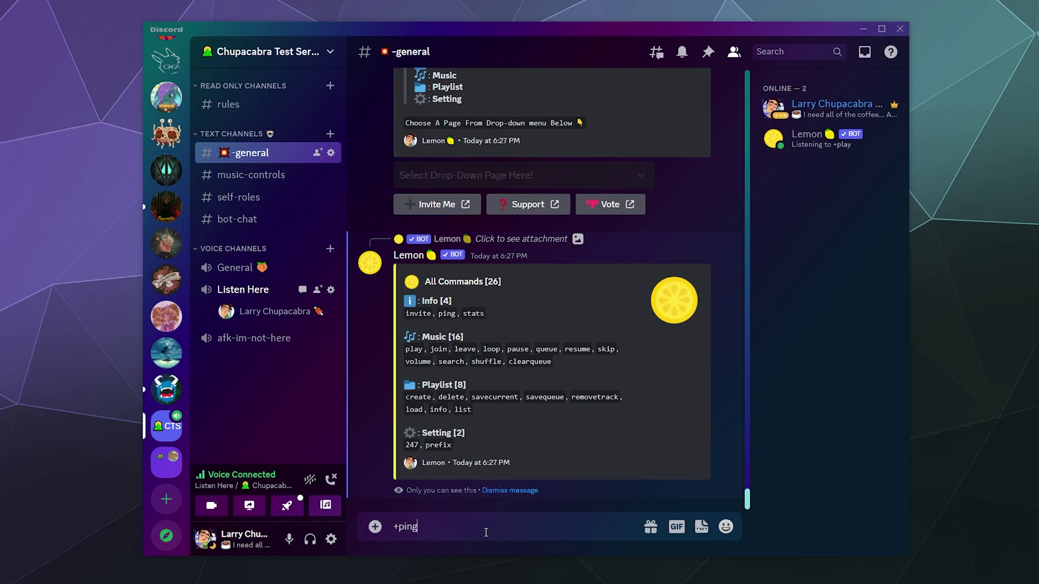
key(Return)
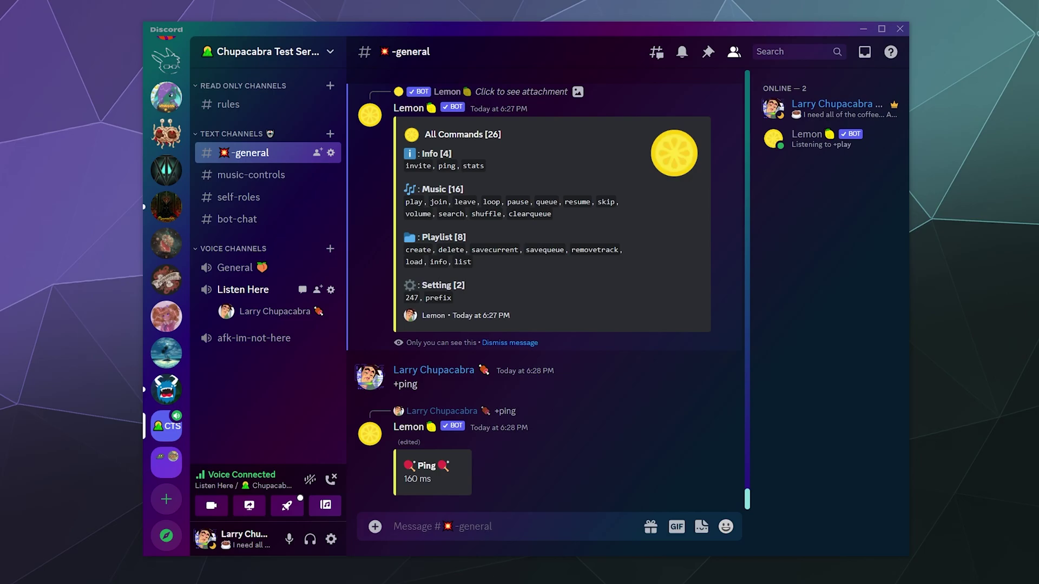
text(+stats)
key(Return)
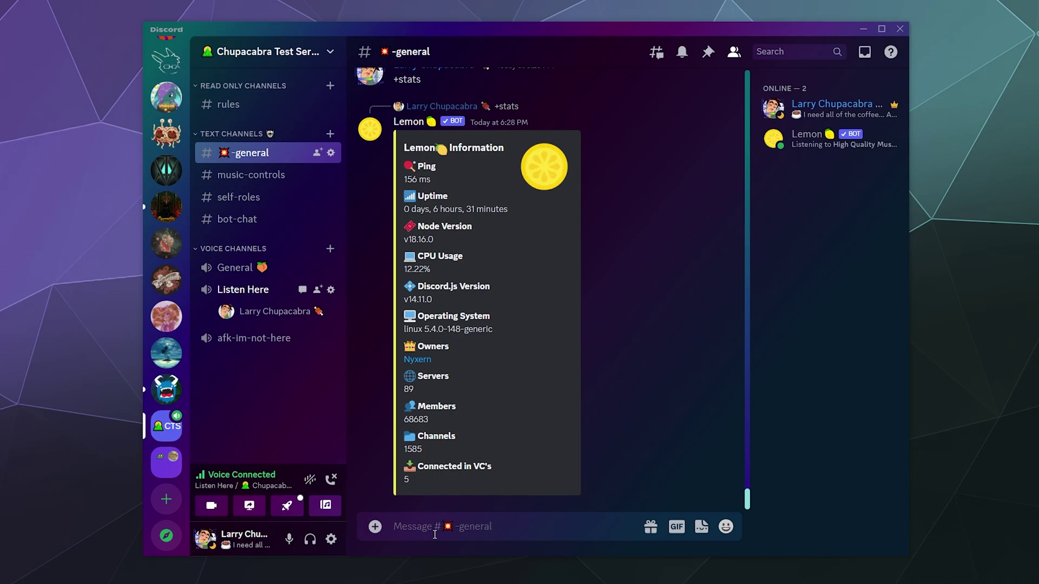
Step: Request two songs from the bot by sending "+play Alan Walker Dreamer" and "+play coopex If looks can kill"
text(+play Alan Walker Dreamer)
key(Return)
text(+)
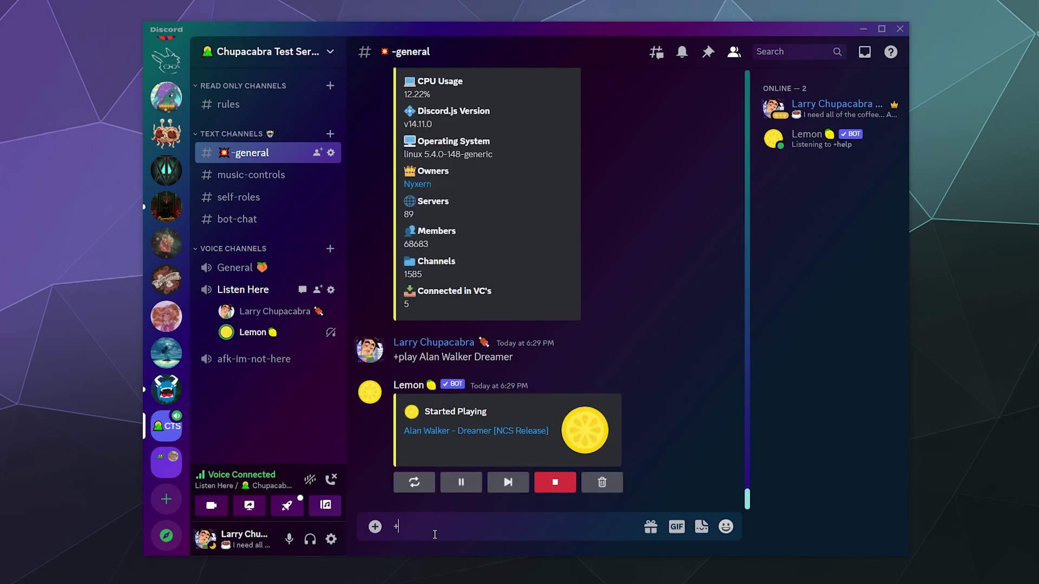
text(play coopex If looks can kill)
key(Return)
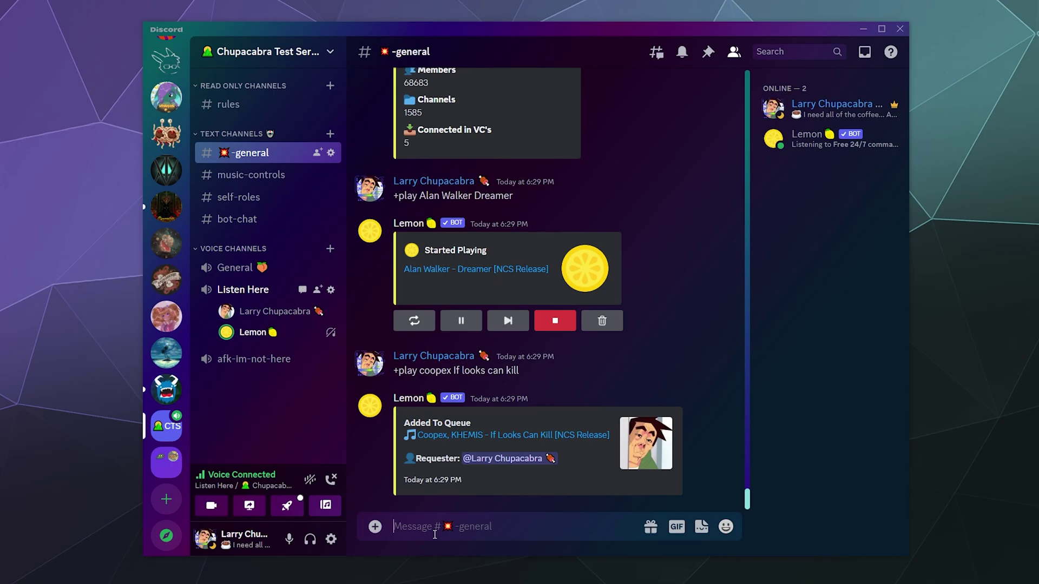
Step: Send +queue in the general channel to list the bot's current song queue
text(/)
key(BackSpace)
text(+que)
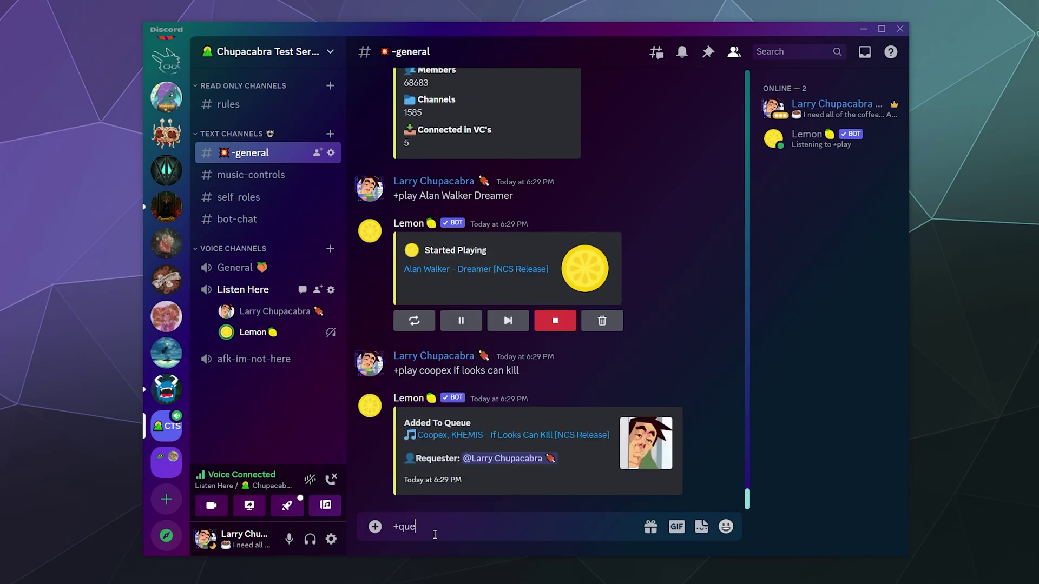
text(ue)
key(Return)
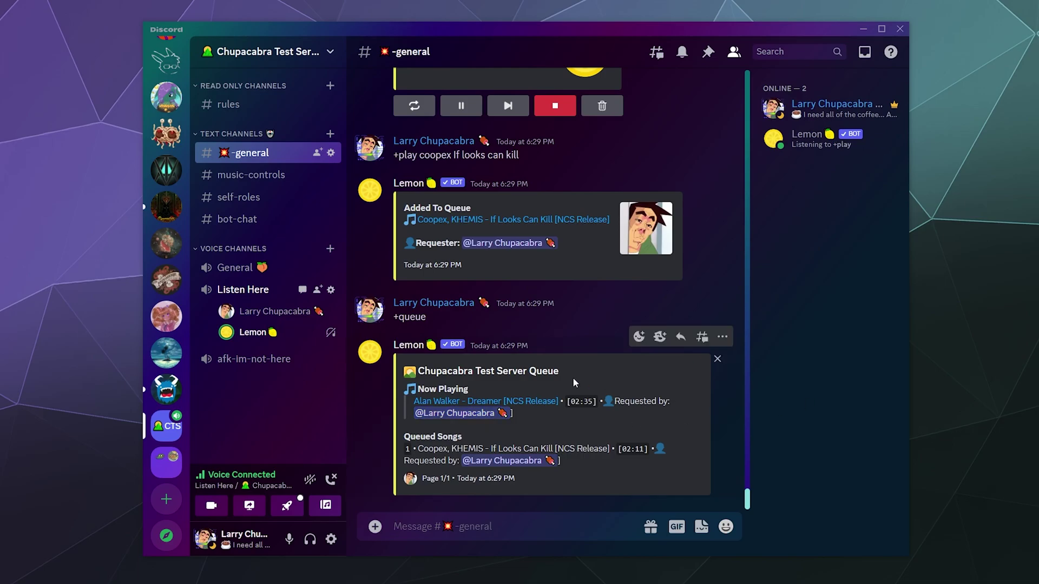
Step: Review the setting commands in the earlier command list and return to the newest messages
scroll(570, 377, up, 10)
scroll(568, 379, up, 8)
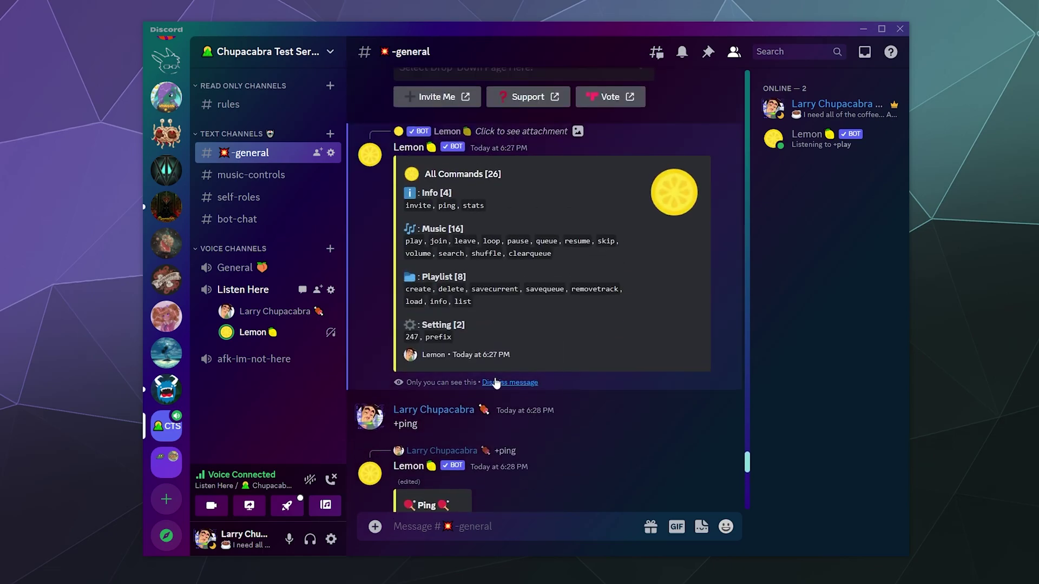
double_click(411, 337)
click(566, 333)
scroll(414, 343, up, 3)
scroll(415, 347, down, 3)
scroll(558, 329, down, 20)
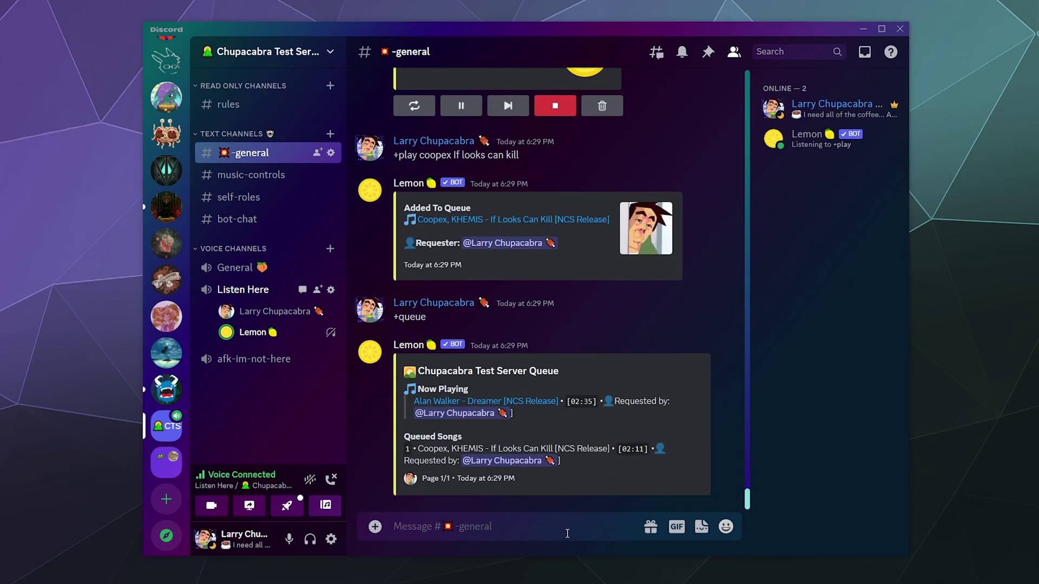
Step: Pause the current song by sending +pause in the general channel and resume it with +resume
click(568, 534)
text(+pause)
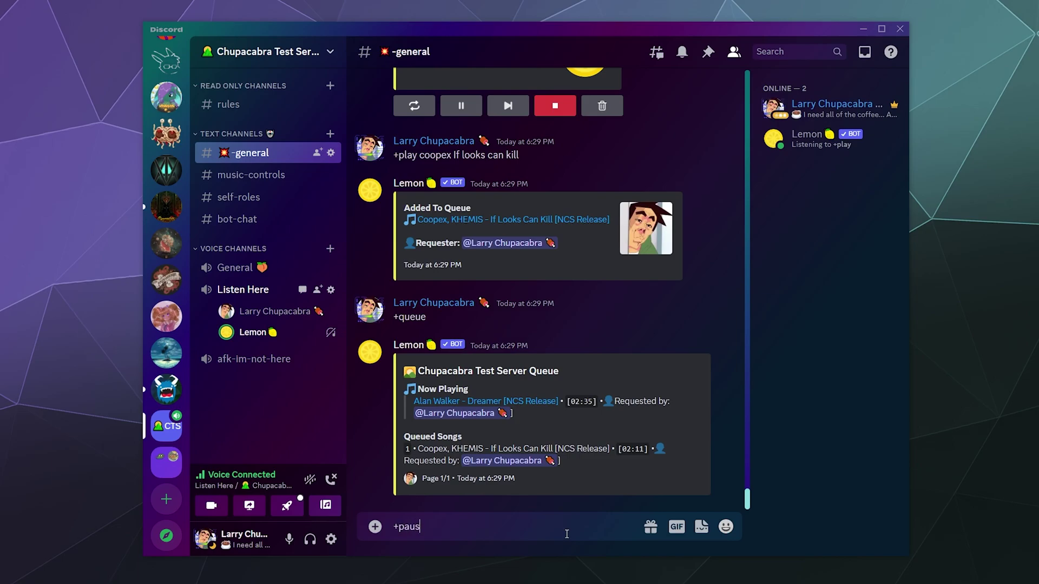
key(Return)
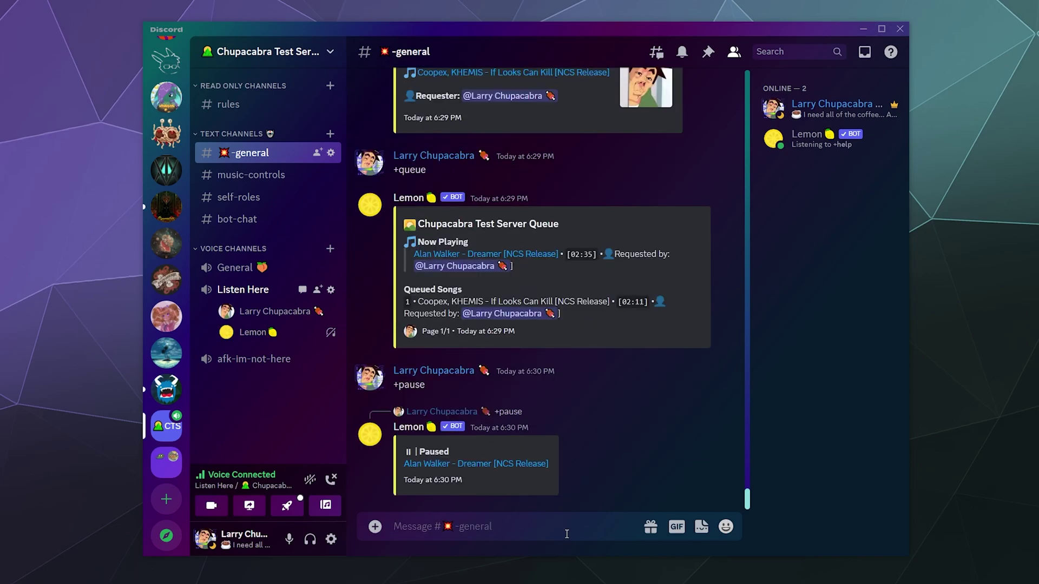
text(+resume)
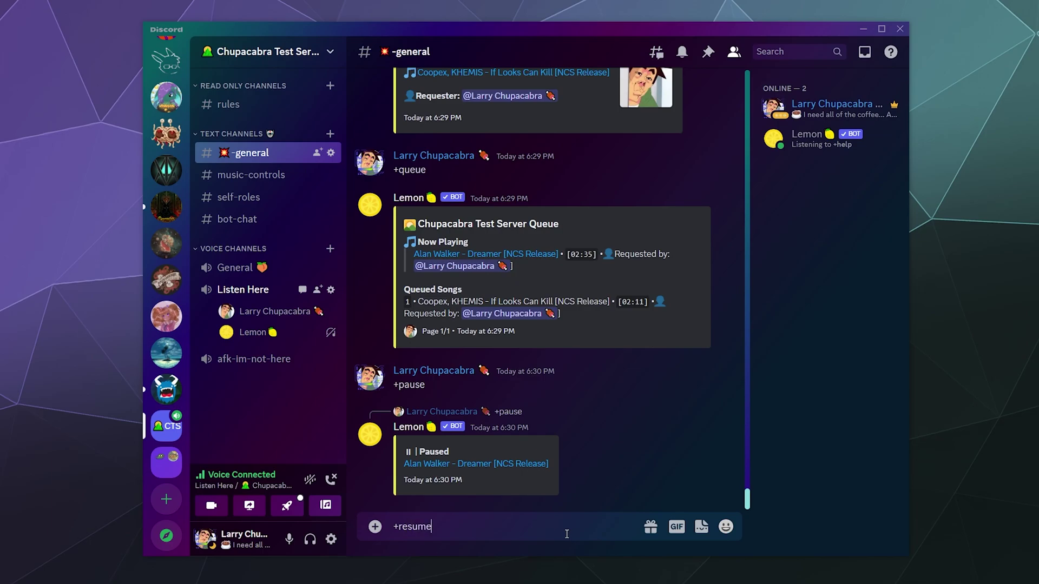
key(Return)
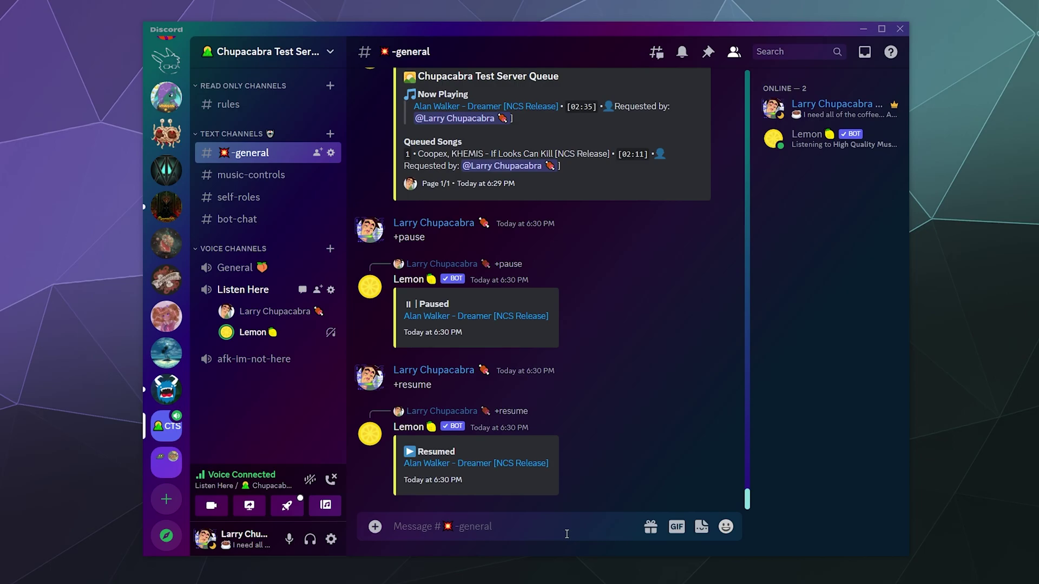
Step: Send +create without a name in the general channel, and create a playlist by sending "+create NCSTest"
text(+create)
key(Return)
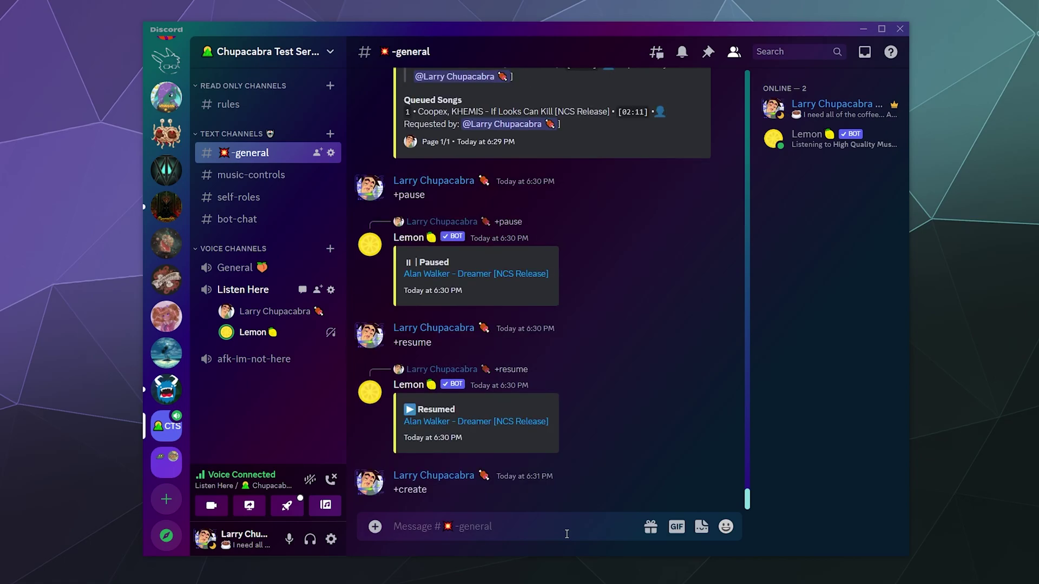
text(+c)
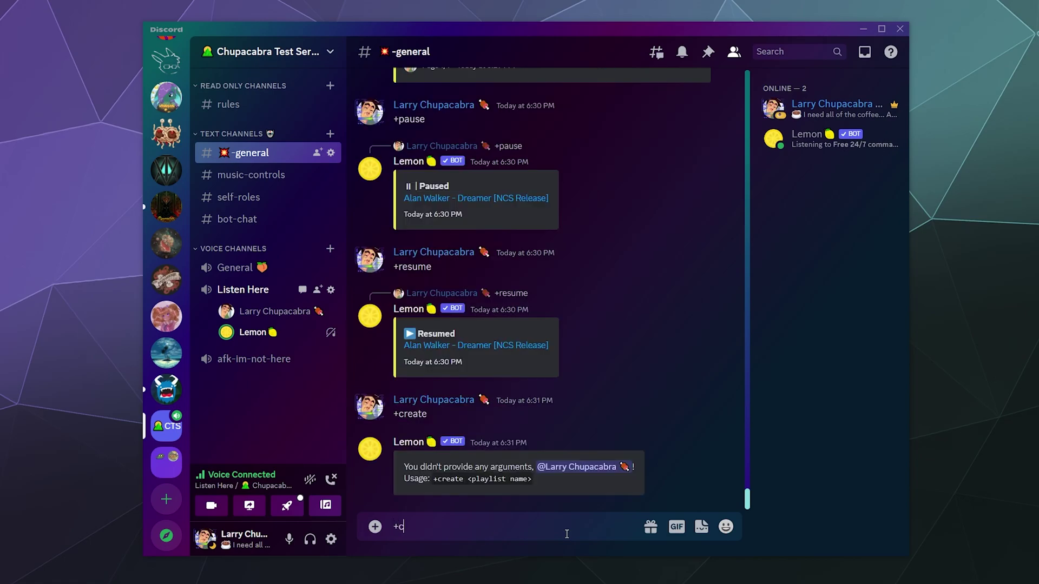
text(reate NCSTest)
key(Return)
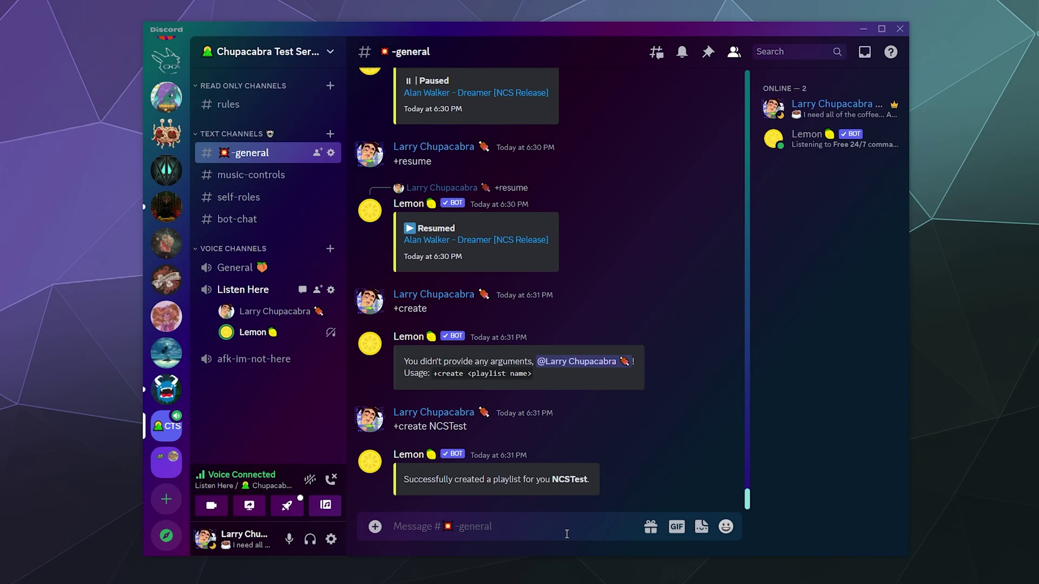
Step: Empty the bot's song queue with +clearqueue and end playback with +stop
text(+)
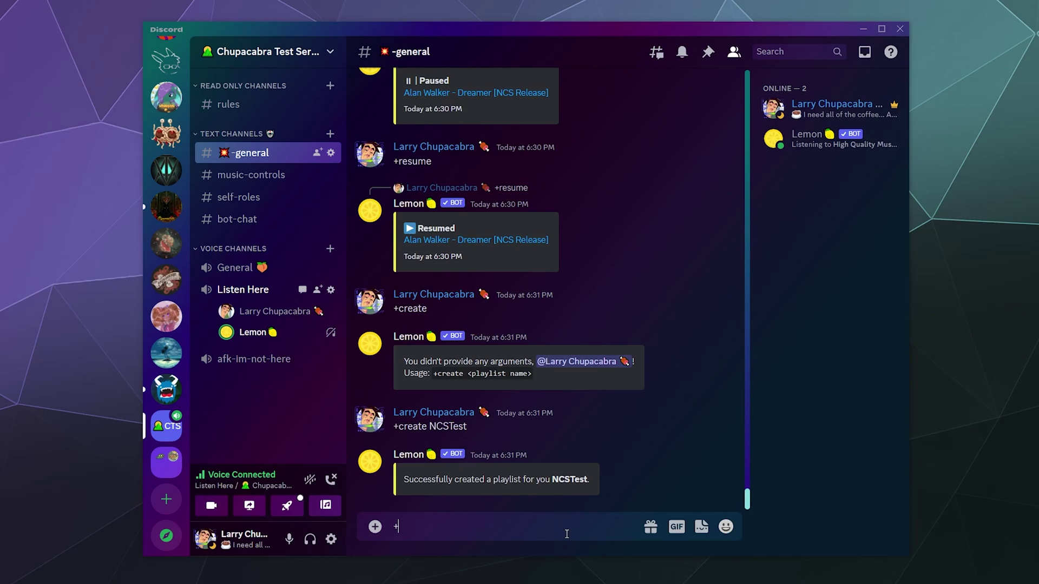
text(clearqueue)
key(Return)
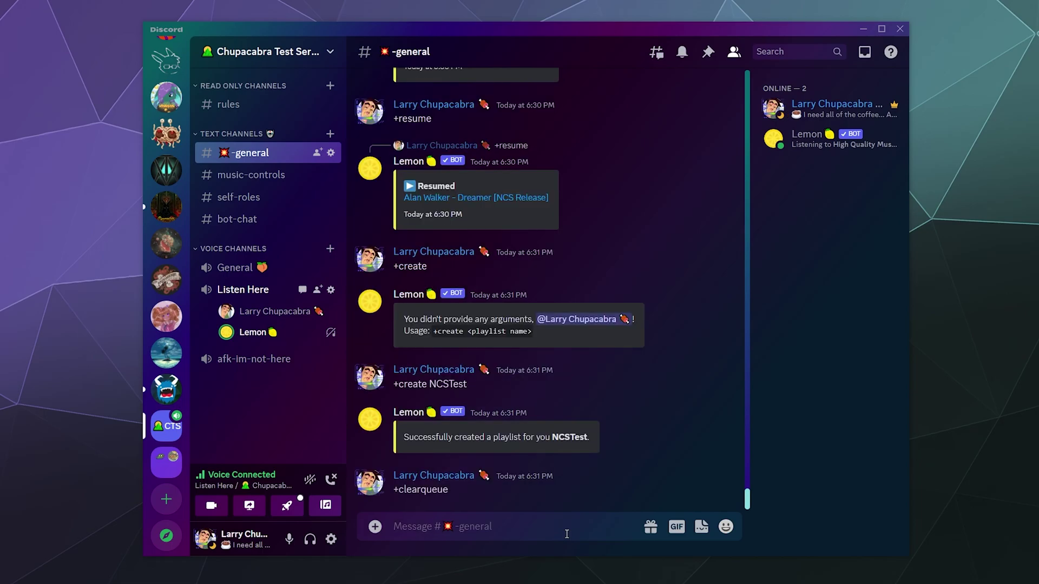
text(+step)
key(BackSpace)
key(BackSpace)
key(BackSpace)
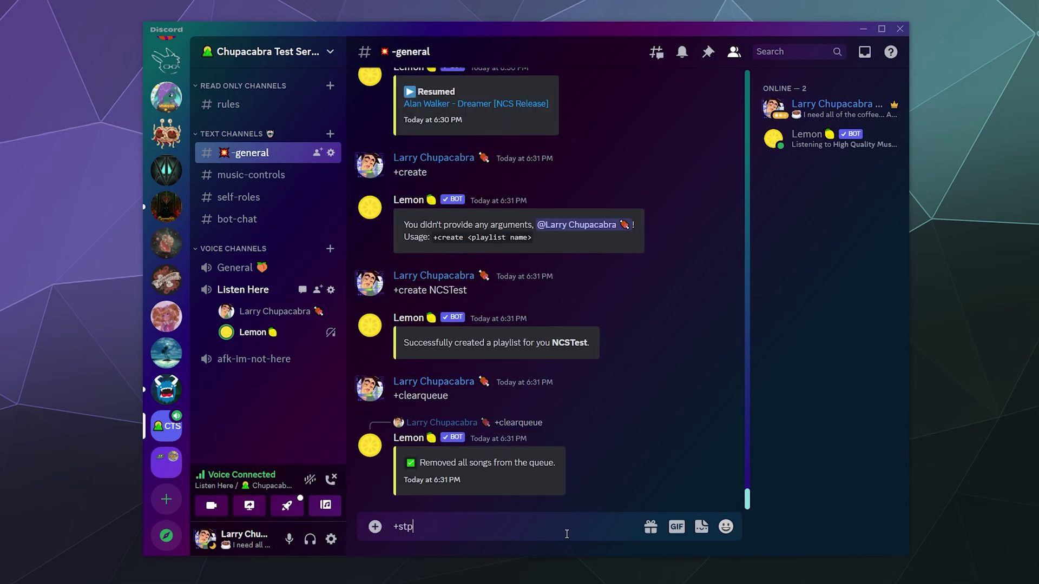
text(topp)
key(BackSpace)
key(Return)
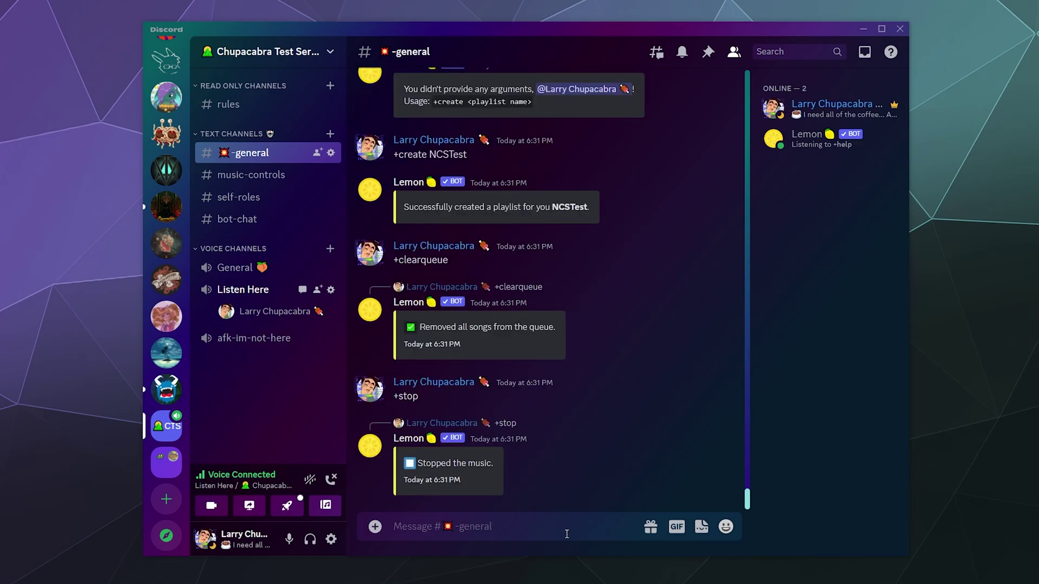
Step: Request two songs from the bot by sending "+play Alan walker Dreamer" and "+play Kage Oni"
text(+pl)
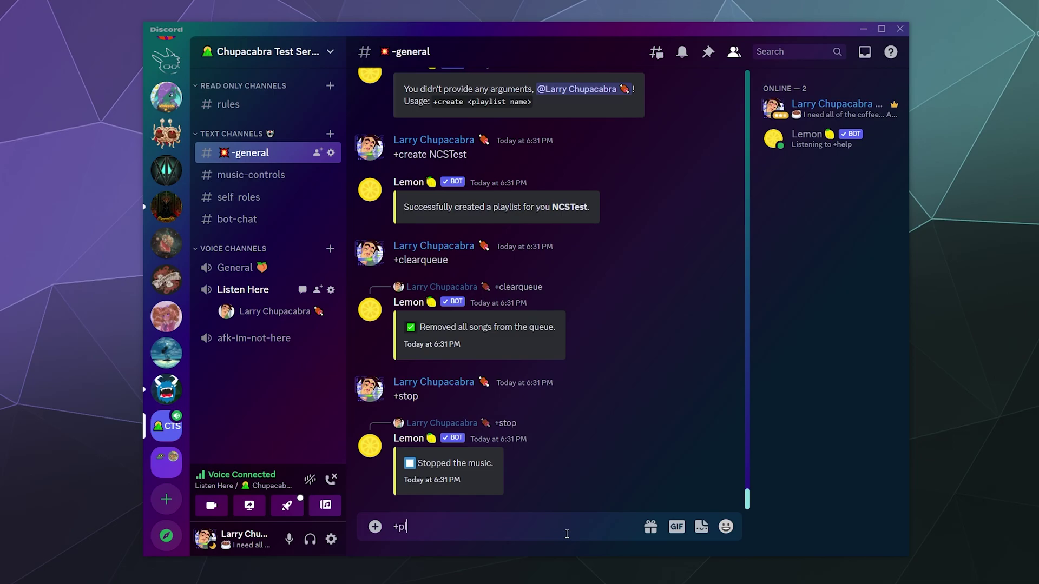
text(ay Alan walker Dreamer)
key(Return)
text(+play )
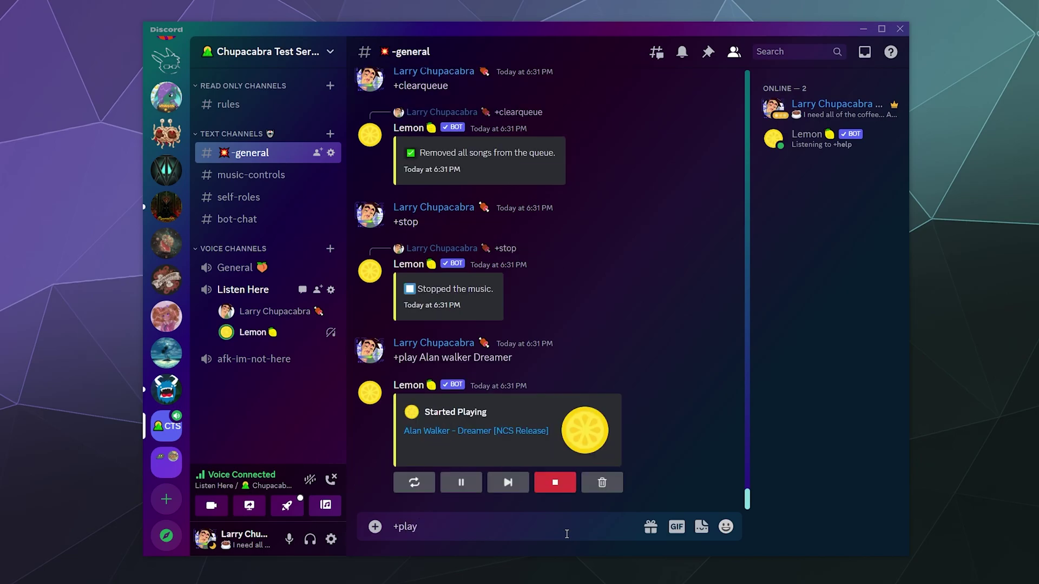
text(Kage Oni)
key(Return)
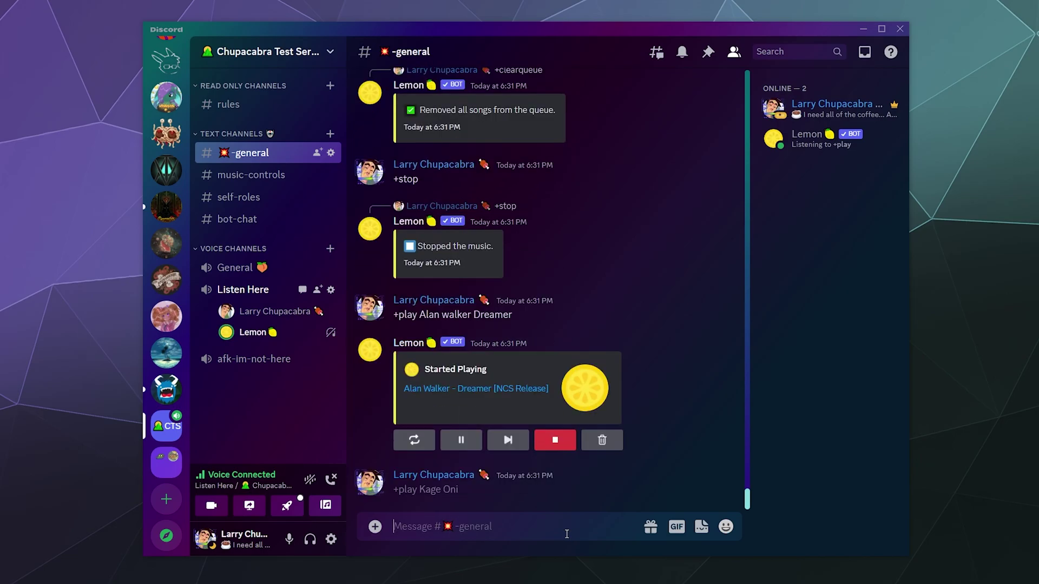
Step: Add three more songs by sending "+play Blooom", "+play Rival Falling" and "+play Josh Rubin Surrender"
text(+)
text(play Bl)
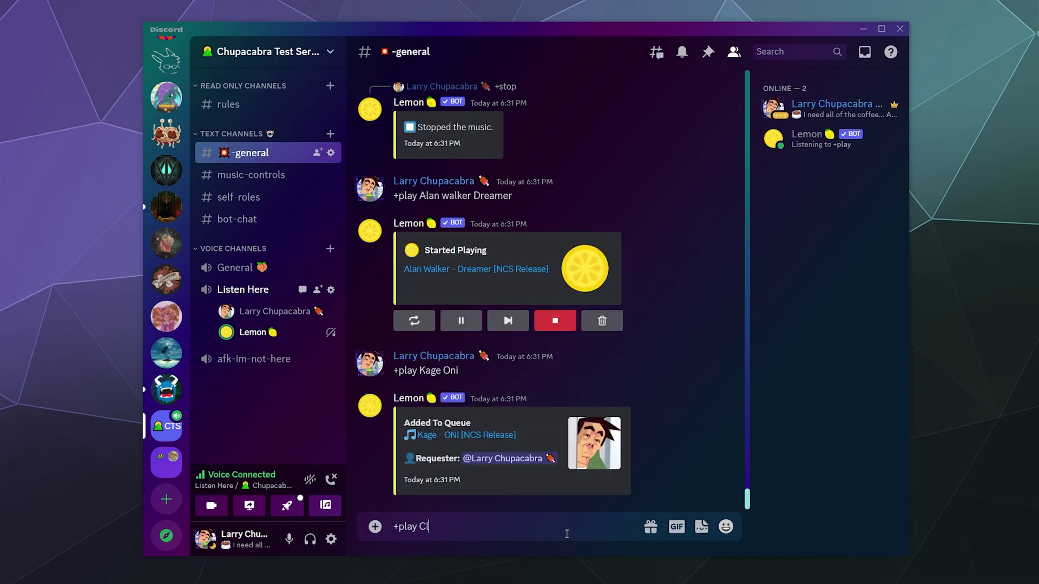
text(ooom)
key(Return)
text(+play)
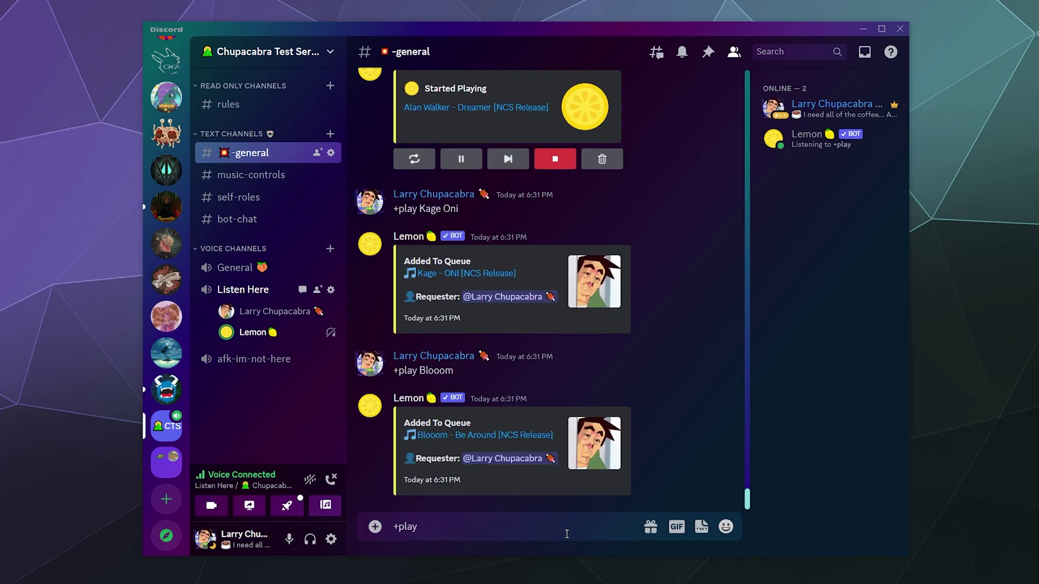
text( Rivel Falling)
key(Return)
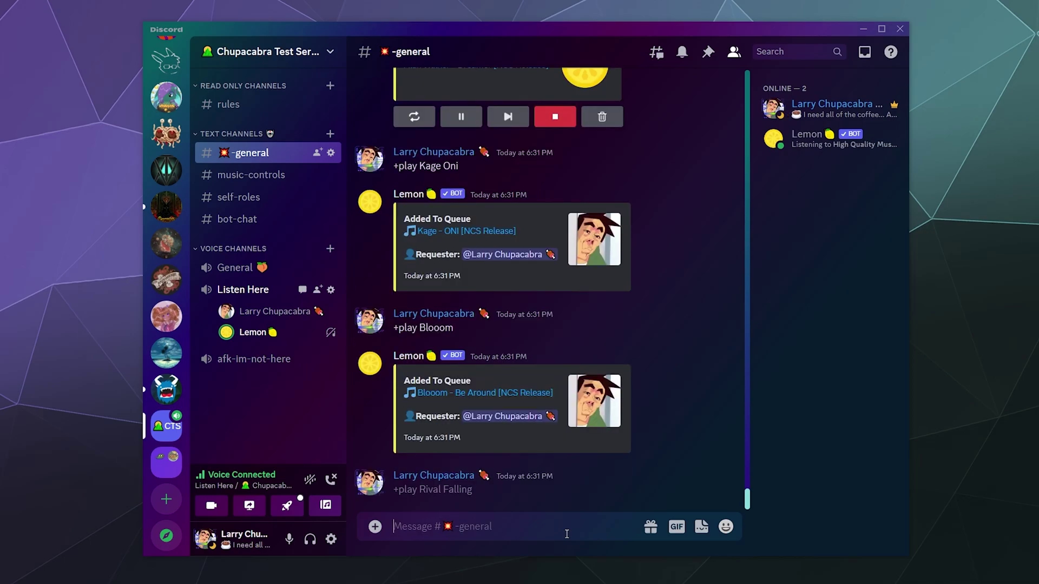
text(+play)
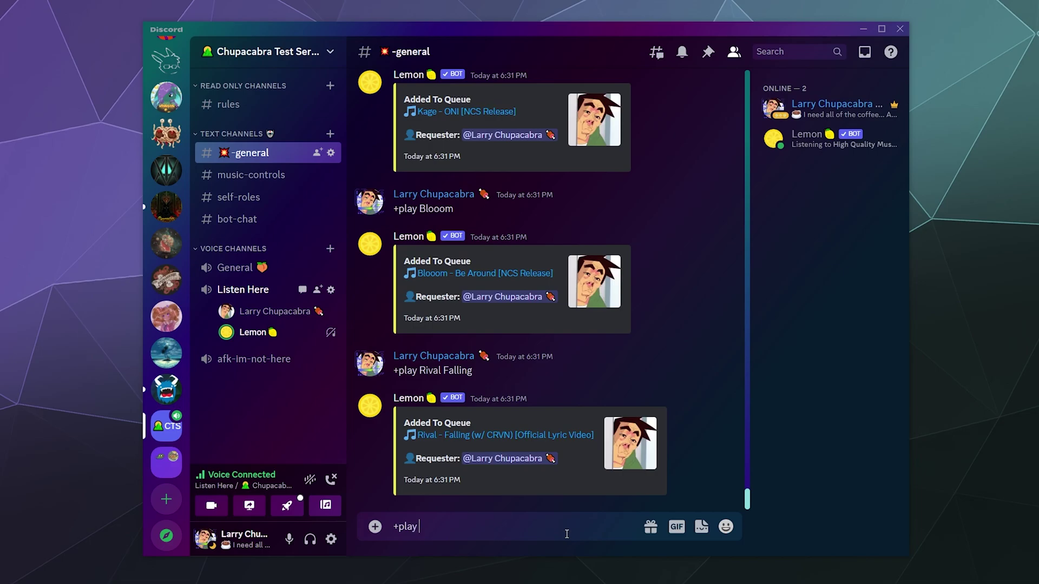
text( Josh Rubin Surrender)
key(Return)
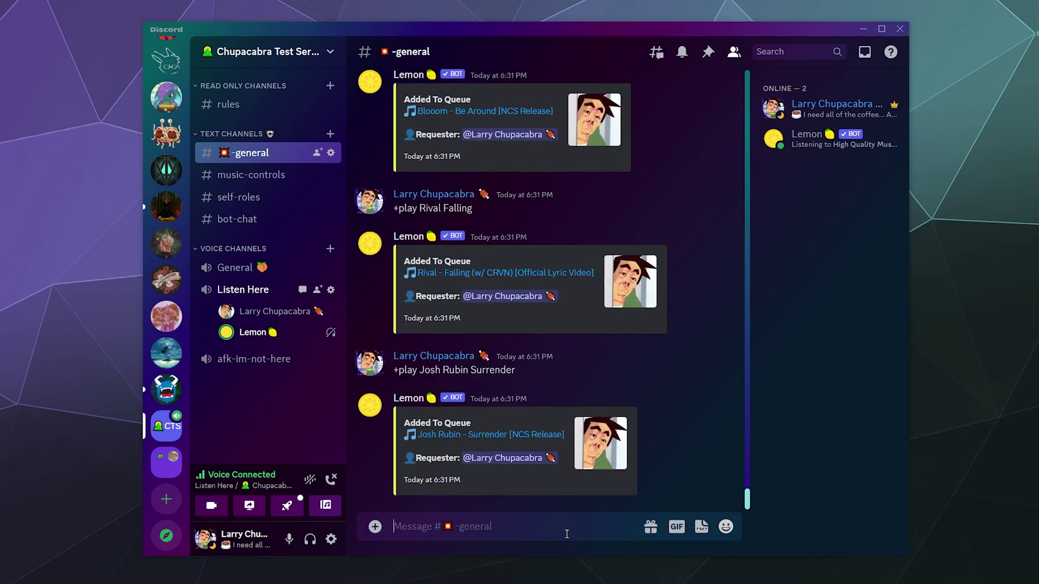
Step: List the queue with +queue and save its songs to the playlist by sending "+savequeue NCSTest"
text(+queue)
key(Return)
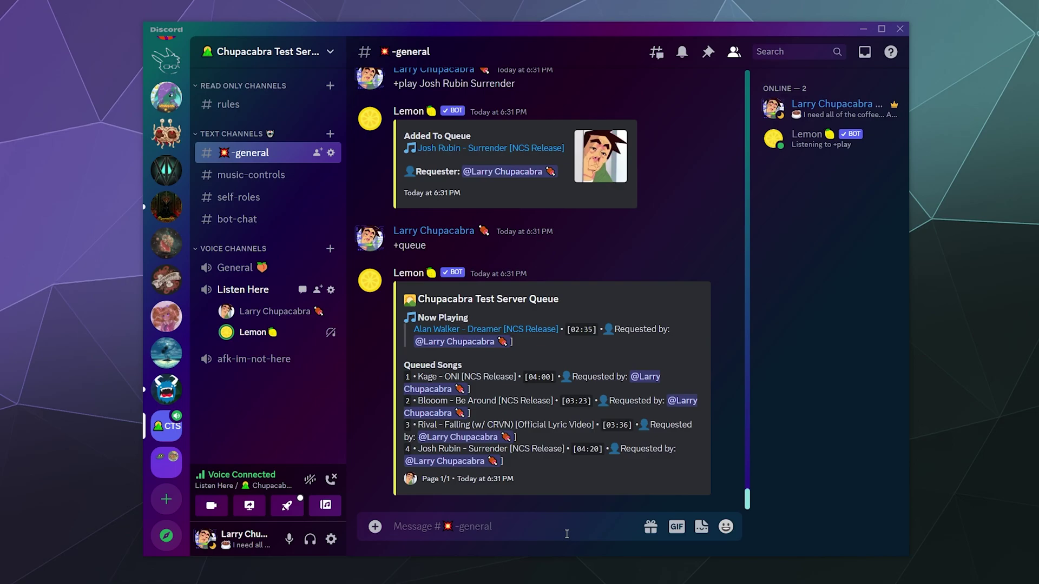
text(+s)
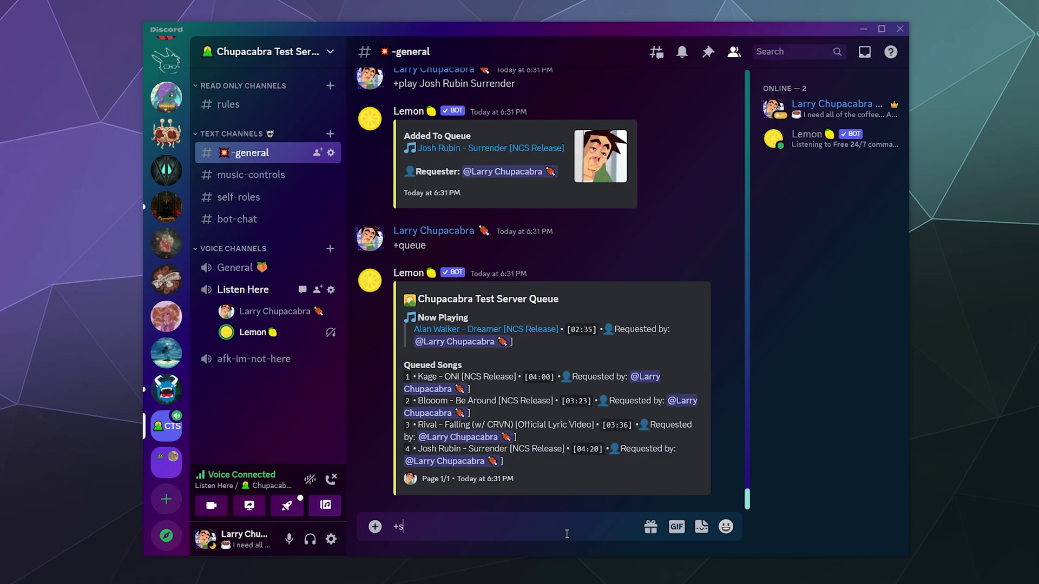
text(avequeue NCSTest)
key(Return)
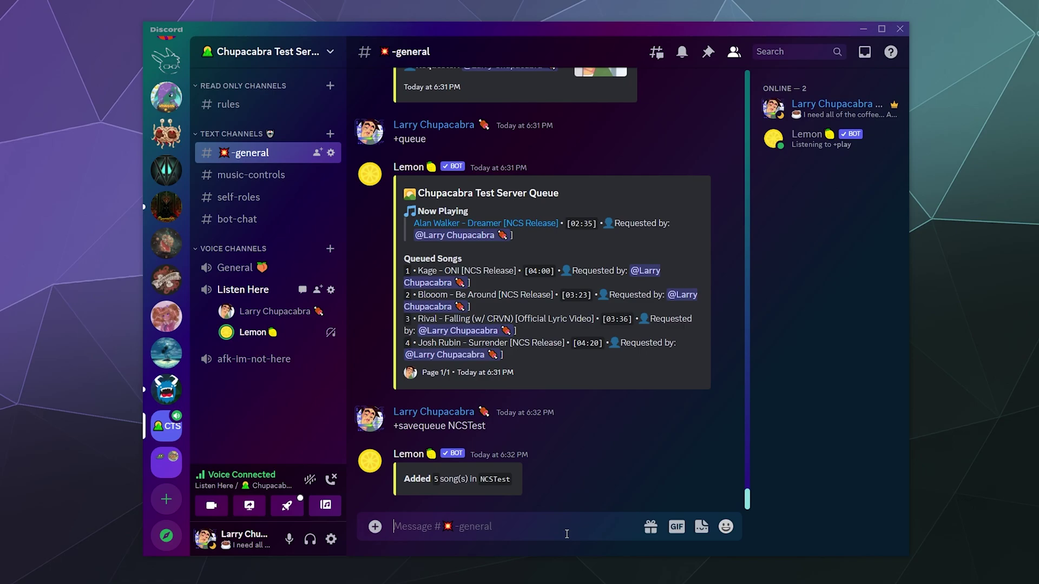
Step: Remove all songs from the bot's queue by sending +clearqueue in the general channel
text(+clkea)
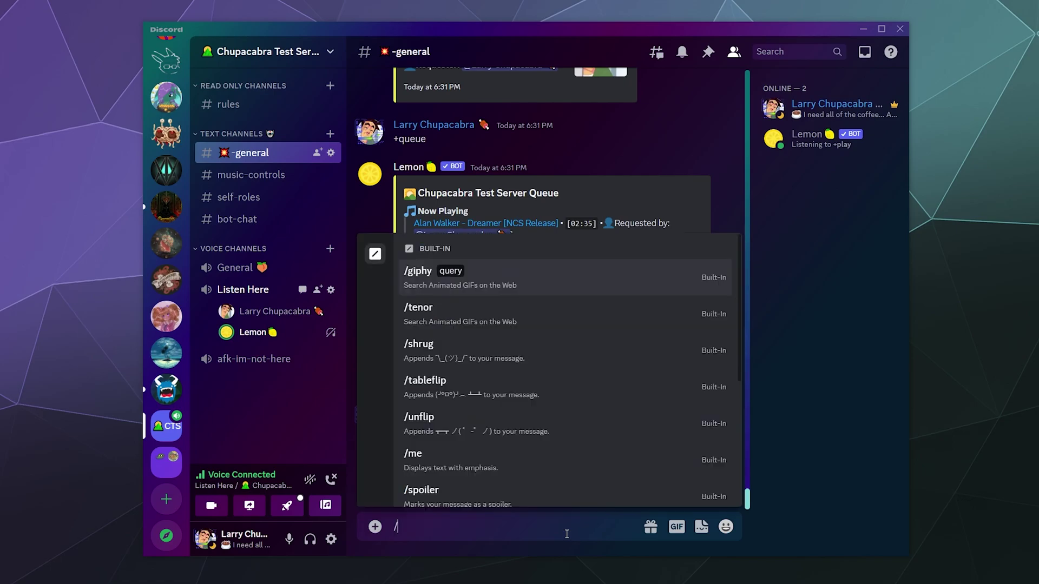
key(BackSpace)
key(BackSpace)
key(BackSpace)
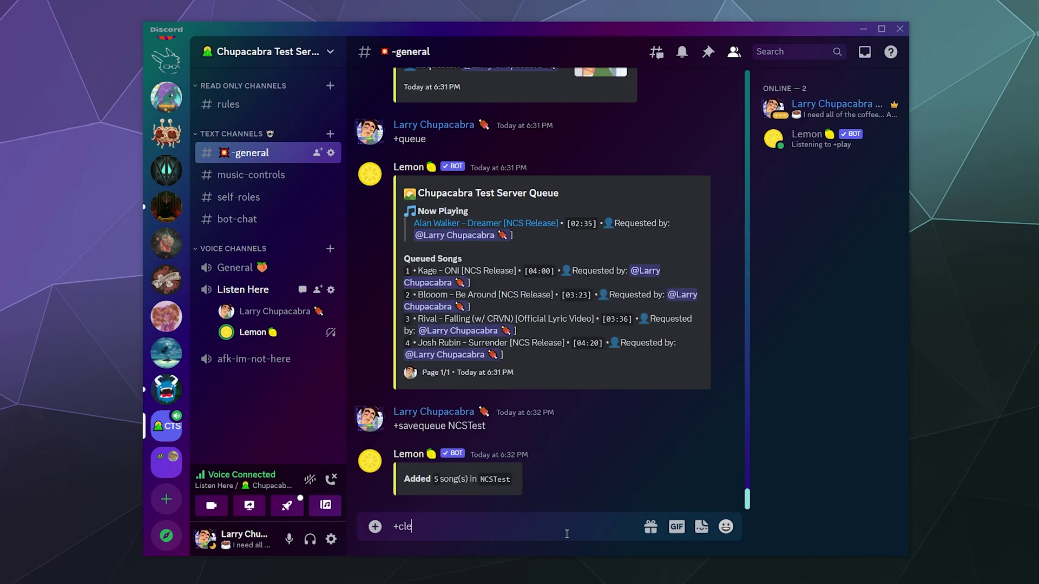
text(earqueue)
key(Return)
Step: Load the saved playlist into the queue by sending "+load NCSTest"
text(+)
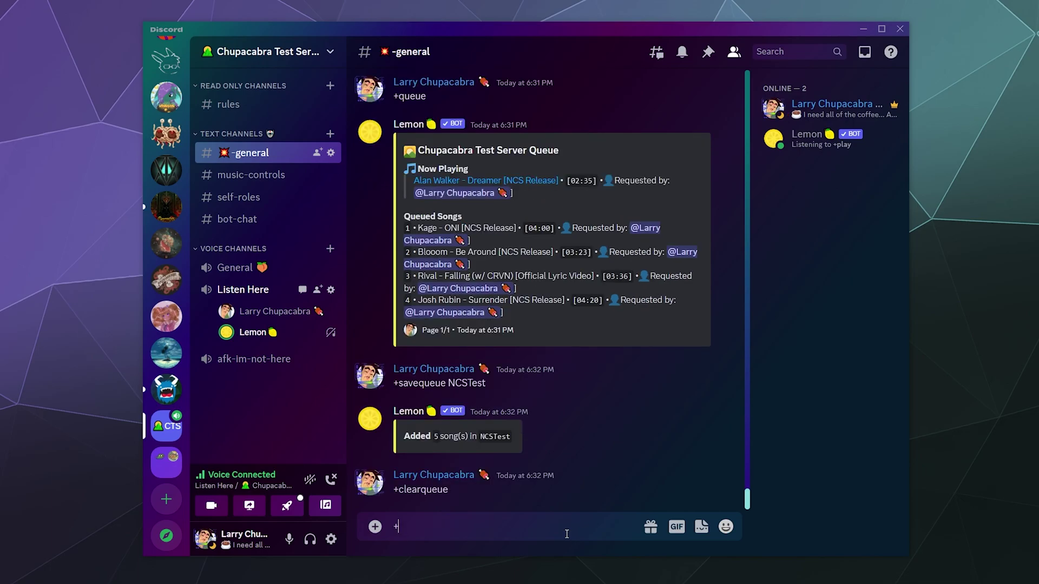
text(load )
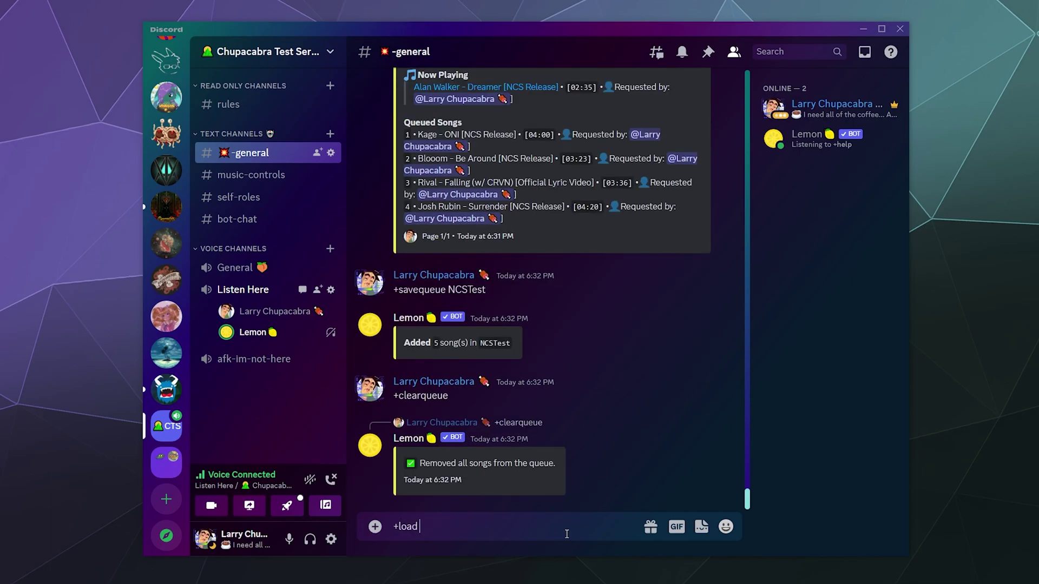
text(NCSTest)
key(Return)
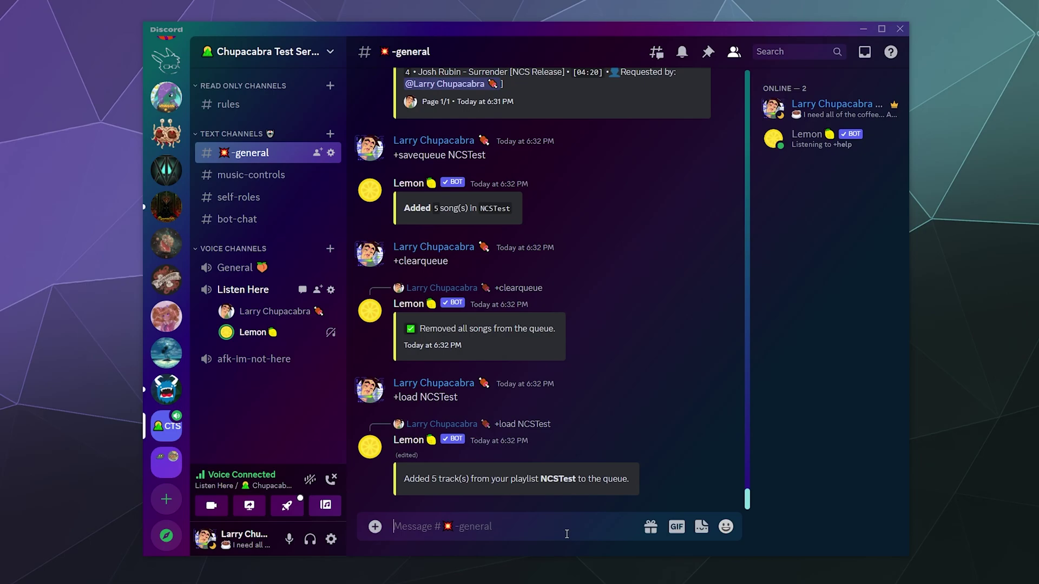
Step: Check the loaded songs by sending +queue, and end playback with +stop
text(+queue)
key(BackSpace)
key(BackSpace)
key(BackSpace)
key(BackSpace)
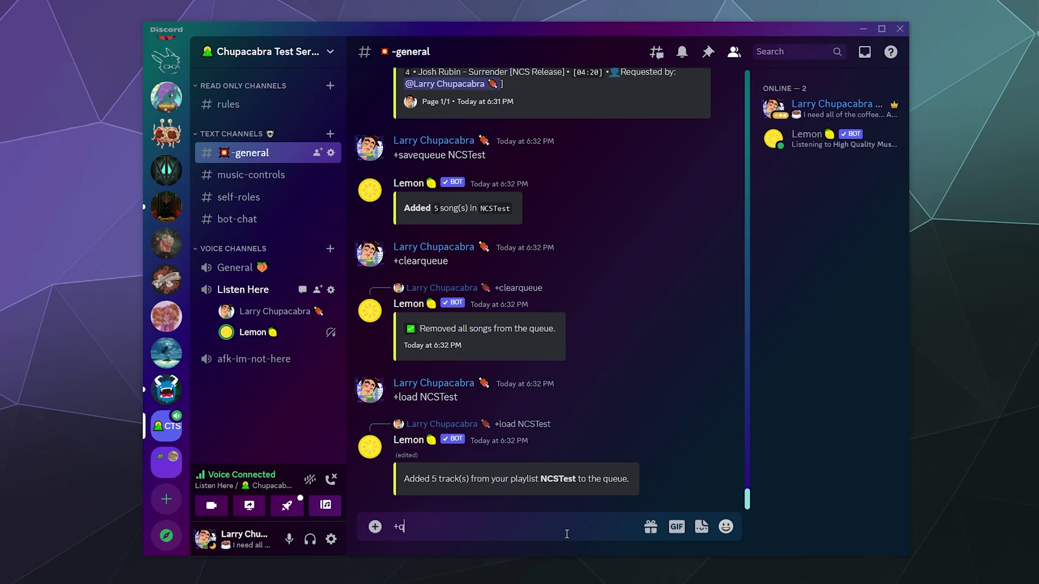
text(ueue)
key(Return)
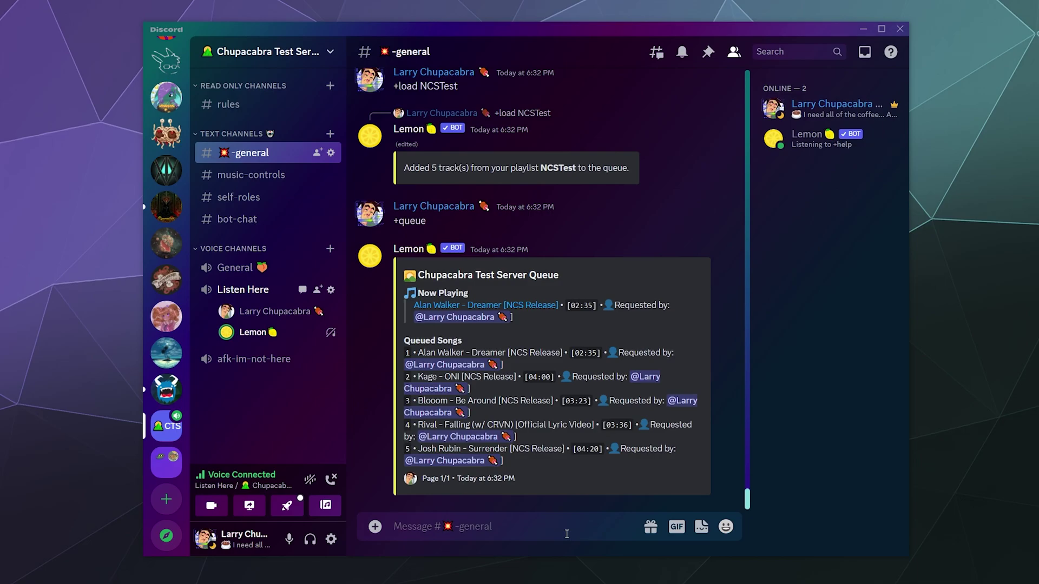
text(+stop)
key(Return)
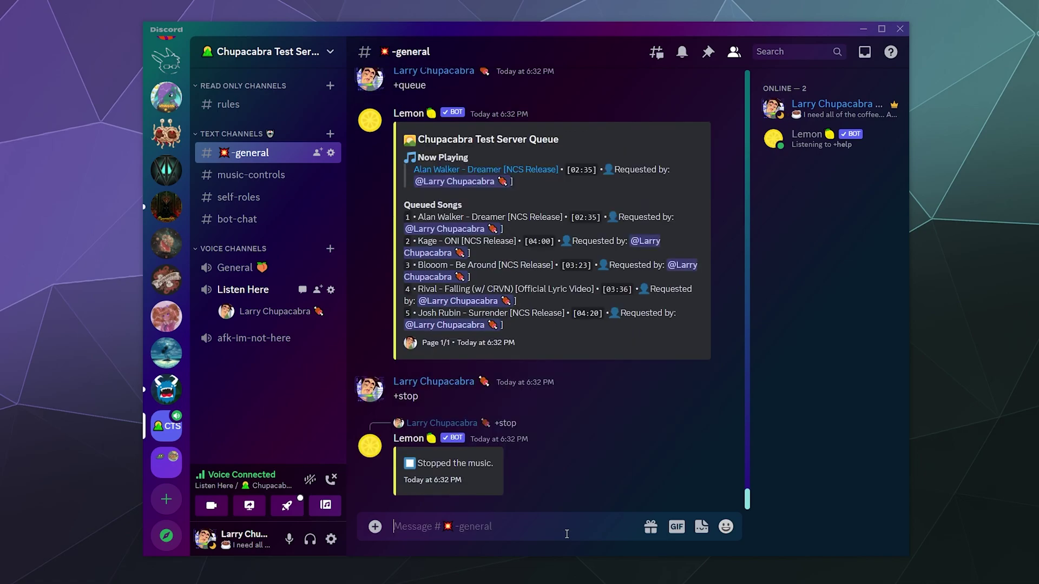
Step: Try to load the playlist with the music stopped by sending "+load NCSTEst" and "+Load NCSTest"
text(+load)
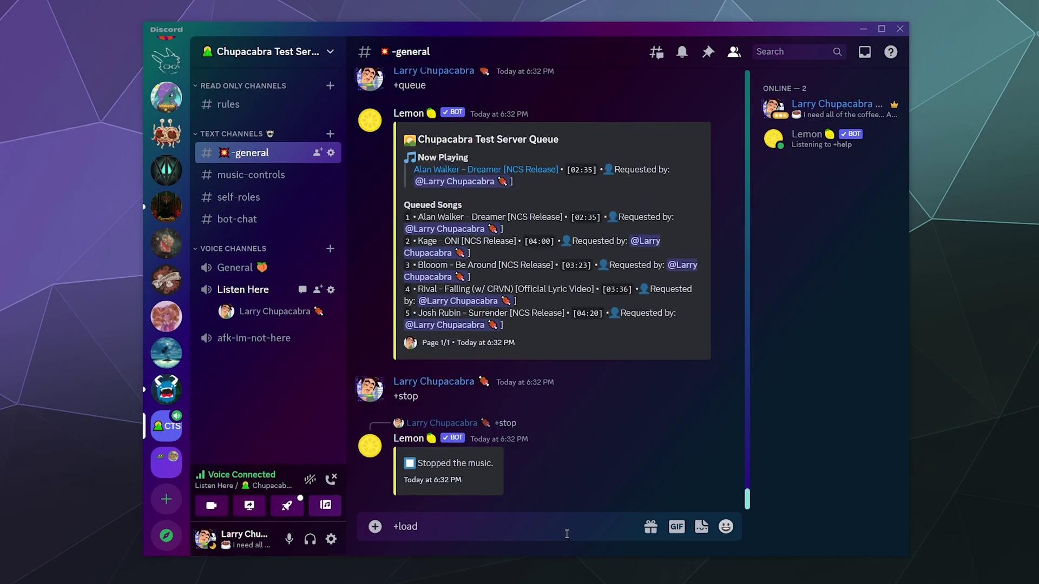
text( NCSTEst)
key(Return)
text(+)
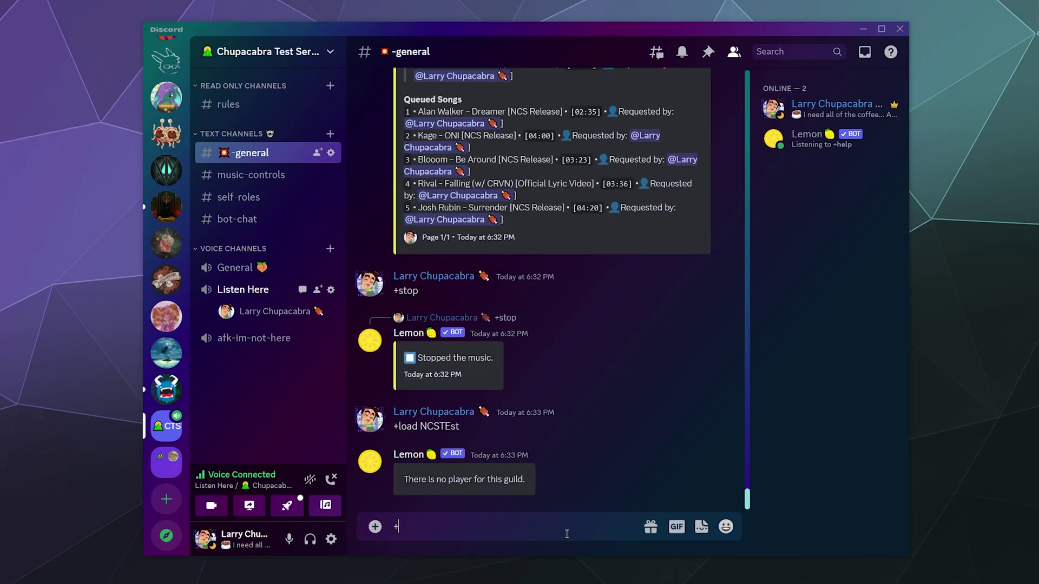
text(Load NCSTest)
key(Return)
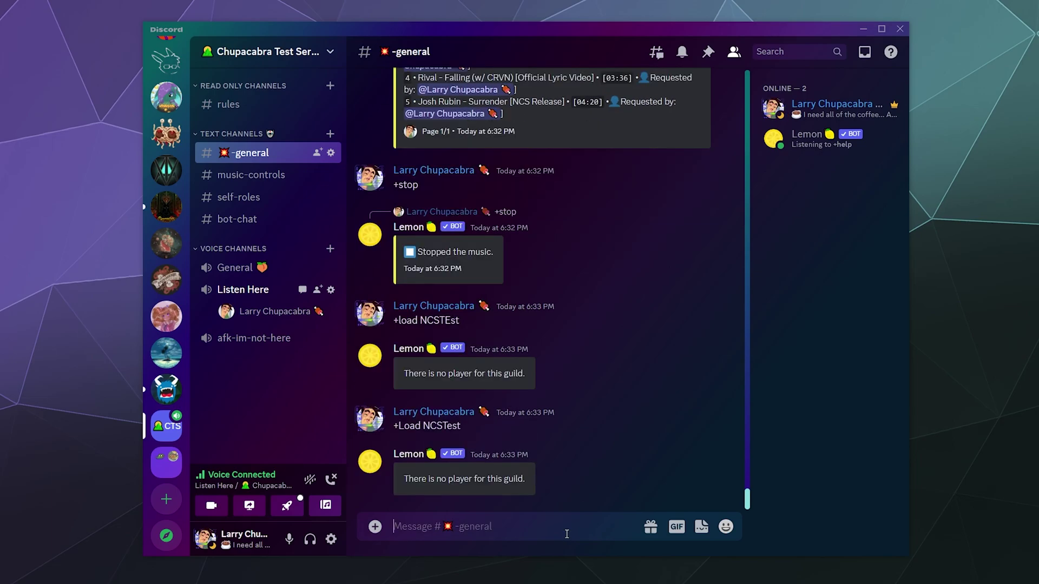
Step: Start playback in the voice channel by sending "+play Neffex Desperate" in the general channel
text(+play)
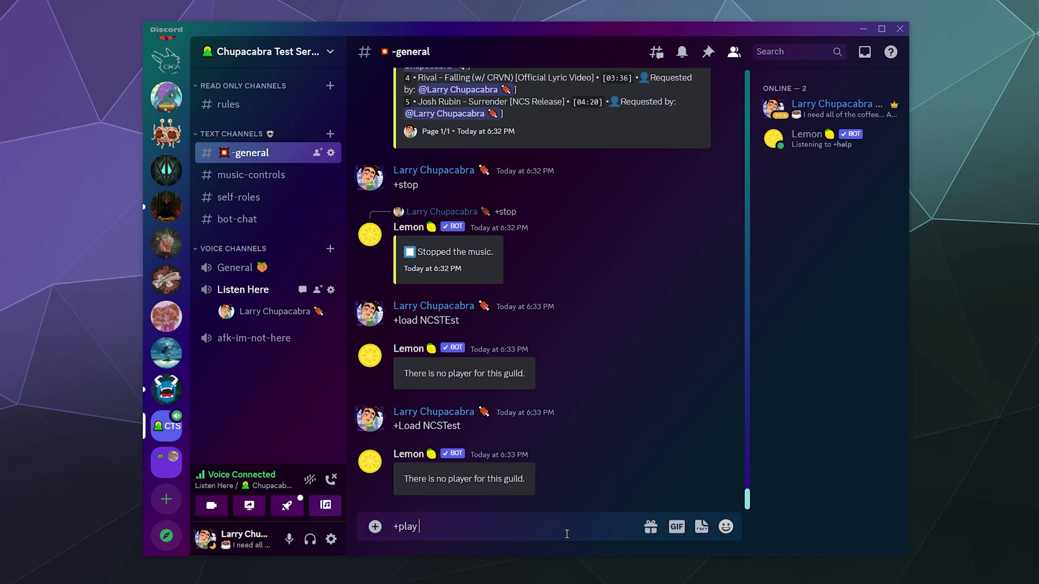
text( Neffex Desperate)
key(Return)
Step: Load the saved playlist into the queue during playback by sending "+load NCSTest"
text(+l)
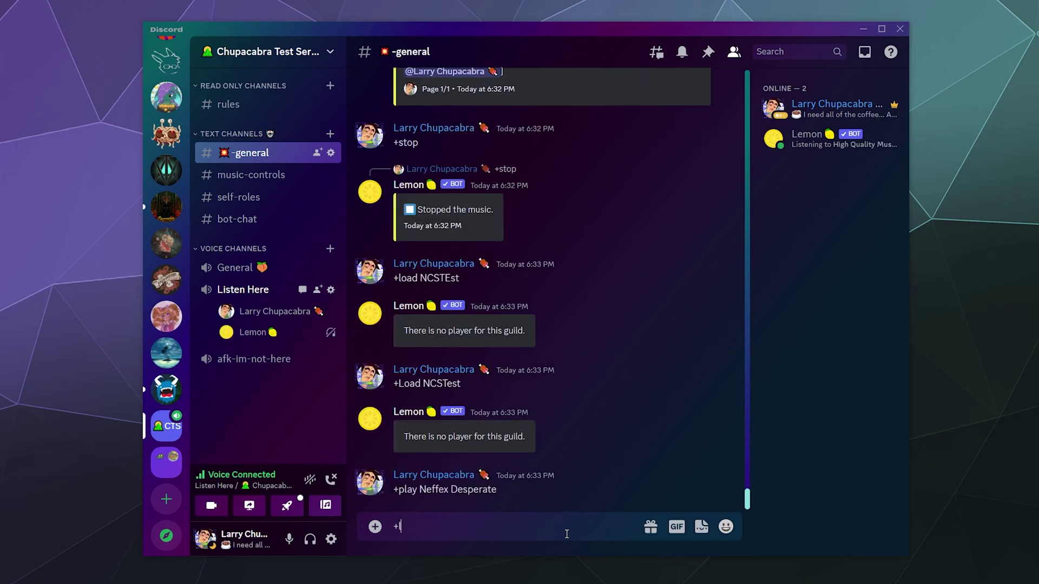
text(oad NCSTEst)
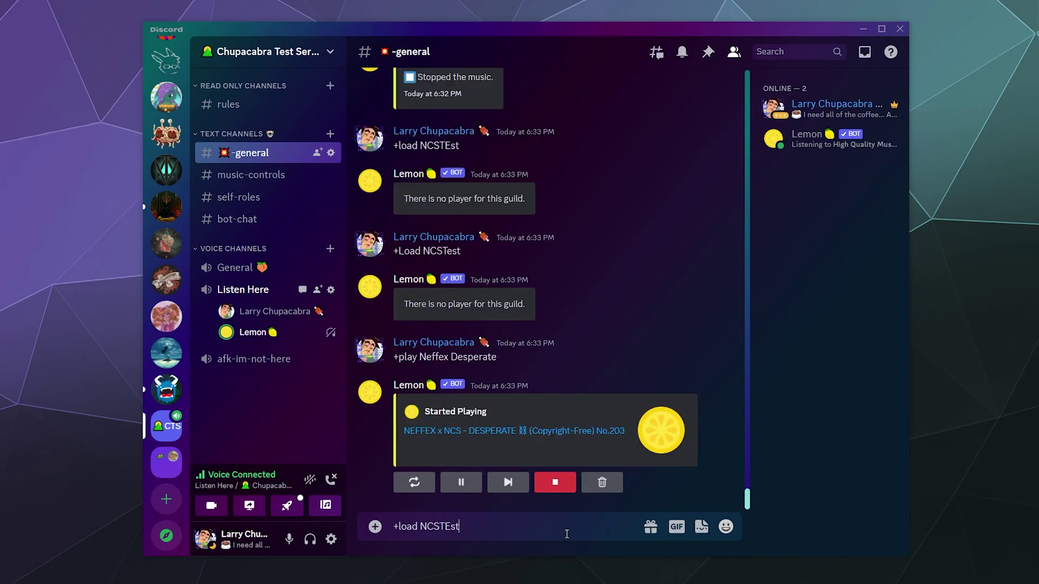
key(BackSpace)
key(BackSpace)
key(BackSpace)
text(est)
key(Return)
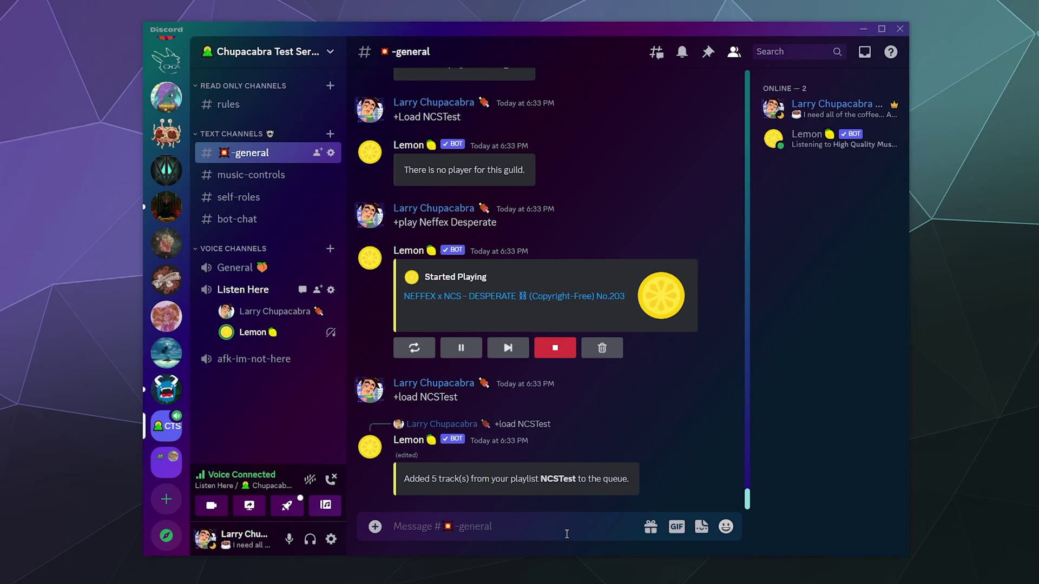
Step: List the queued songs with +queue, and advance to the next track by sending +skip
text(+queue)
key(Return)
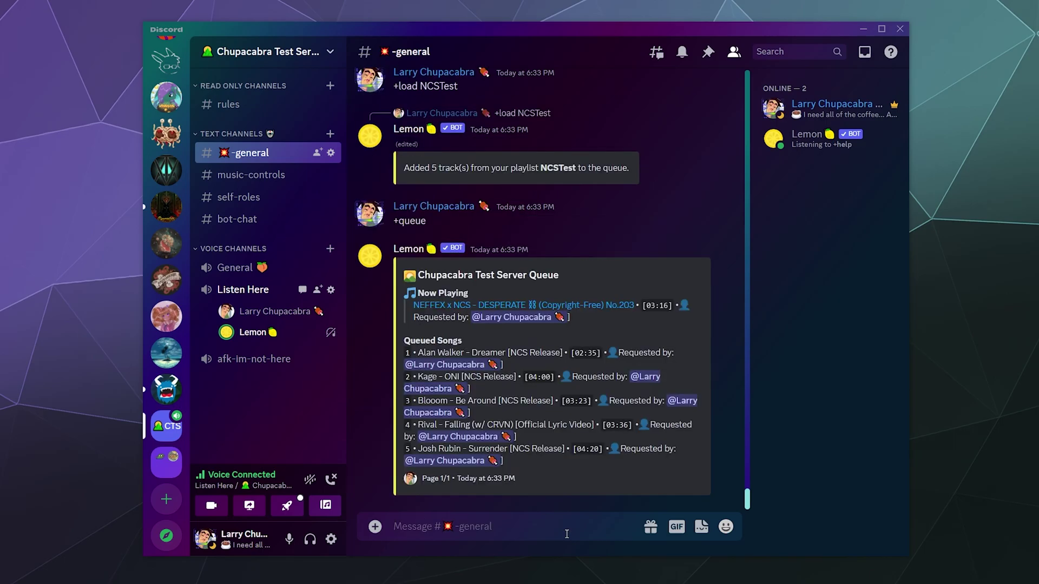
text(+skip)
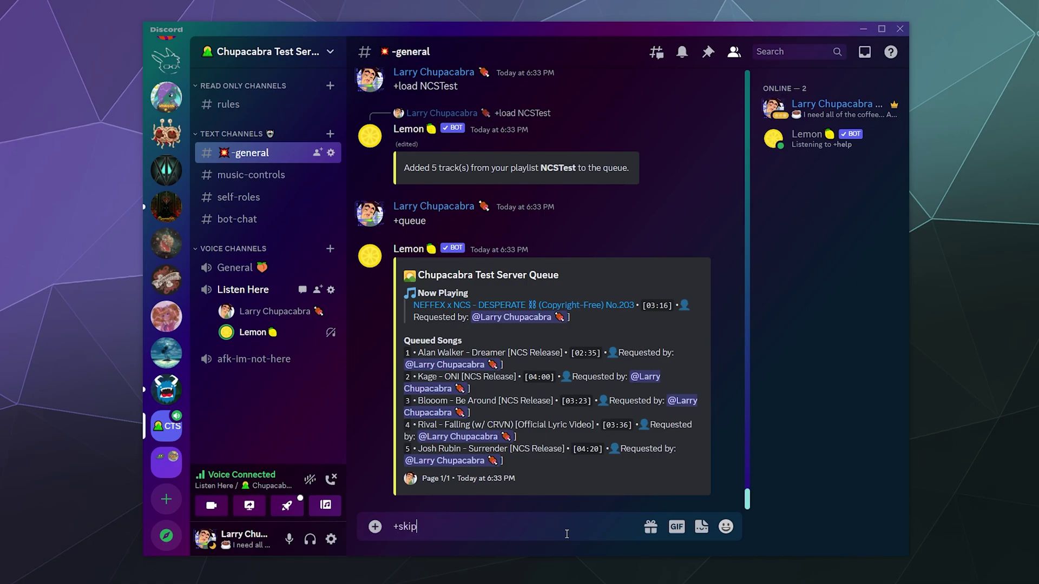
key(Return)
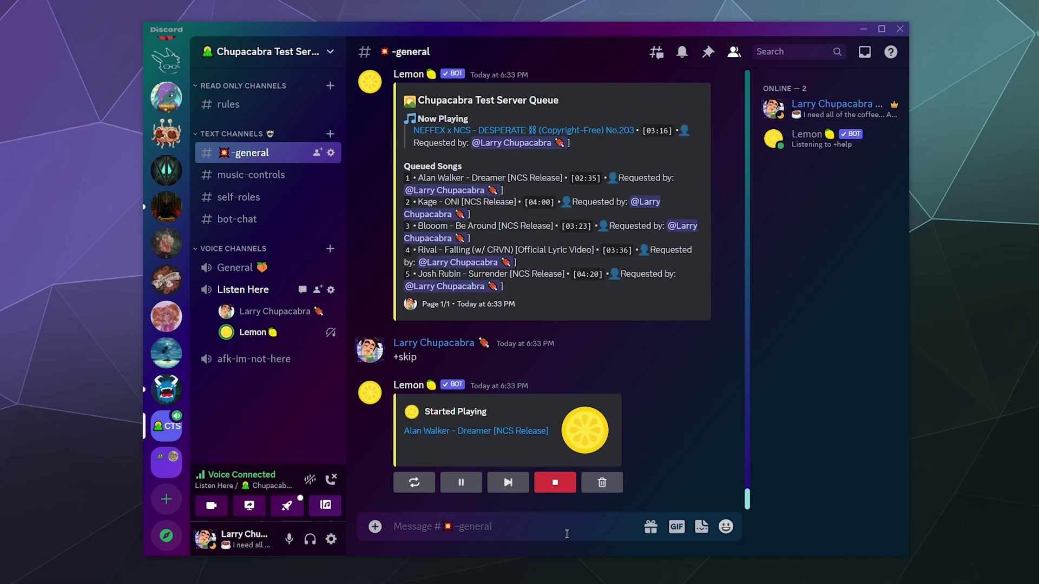
Step: Request the bot's help with +help and show its All Commands page
text(+help)
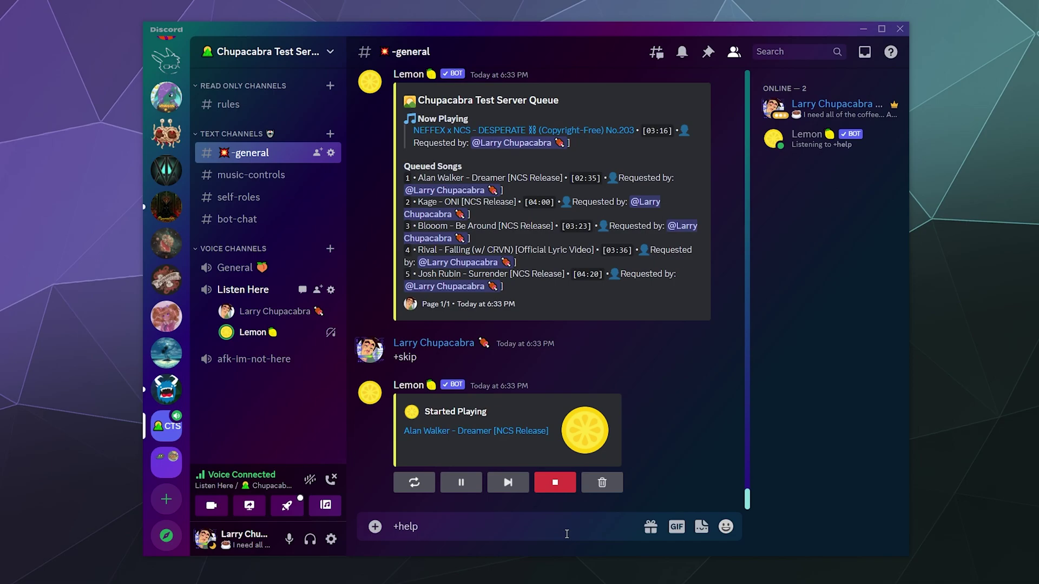
key(Return)
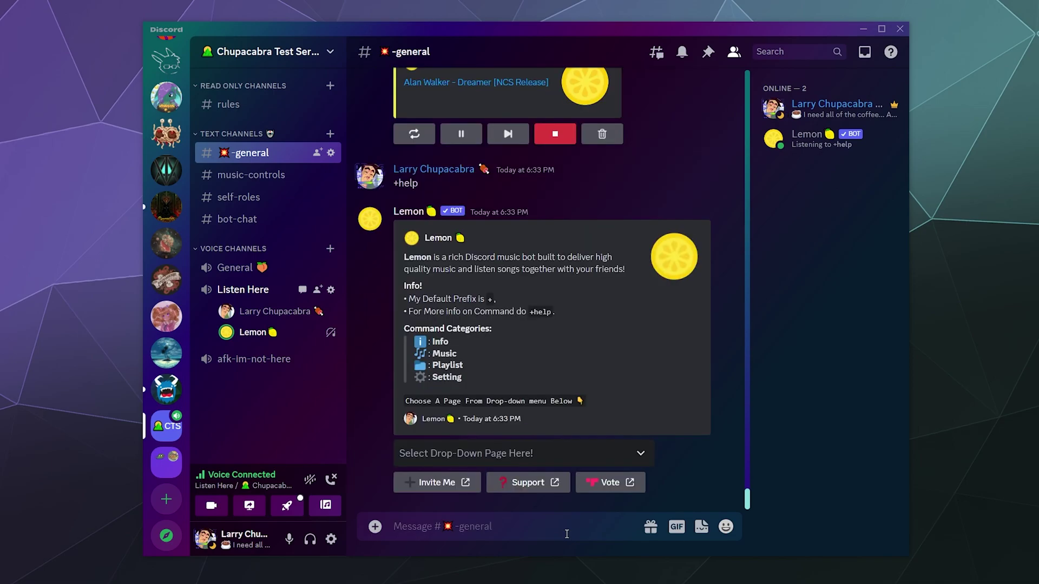
click(550, 460)
click(546, 423)
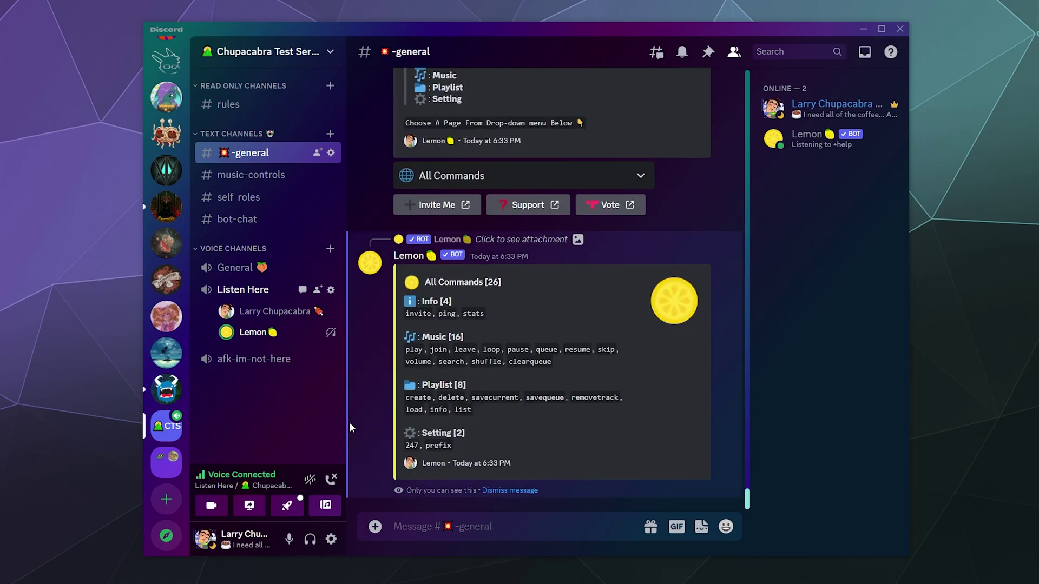